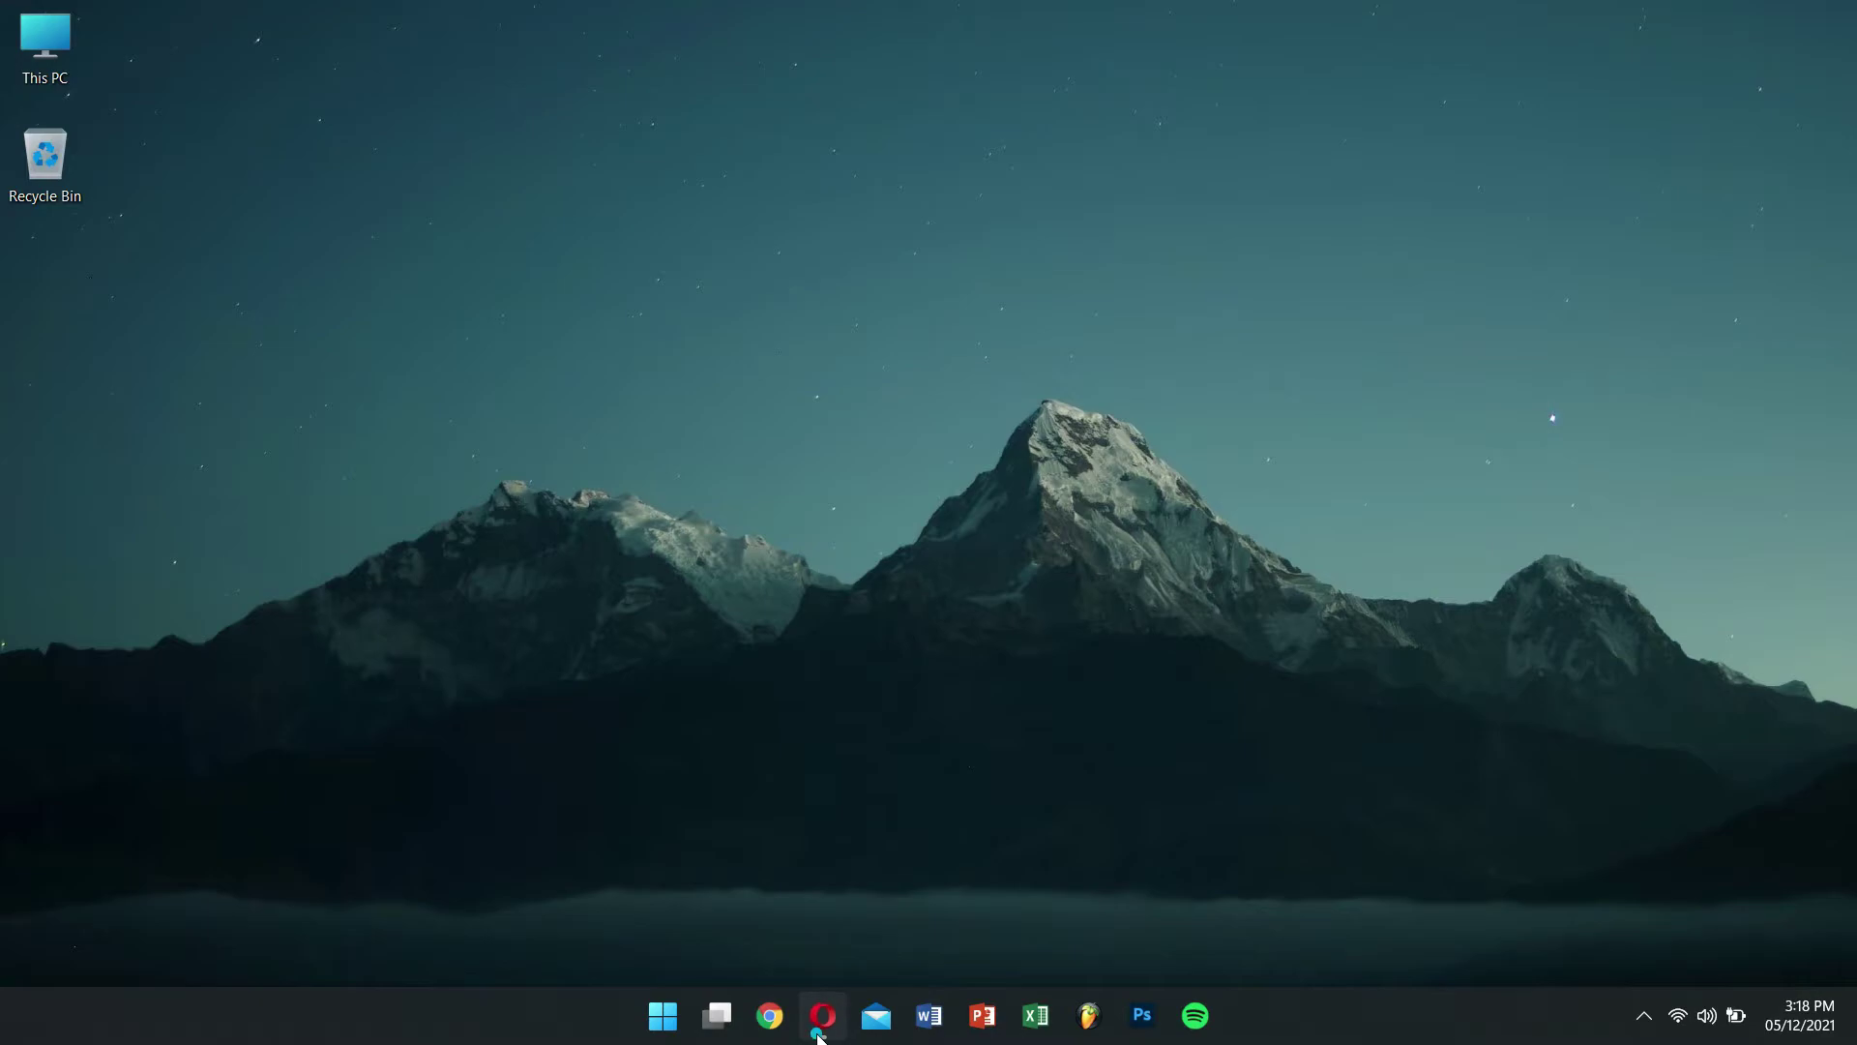
- Download DnsJumper.zip through the Direct Download link on Sordum's page in Opera
{"action": "left_click", "coordinate": [816, 1023]}
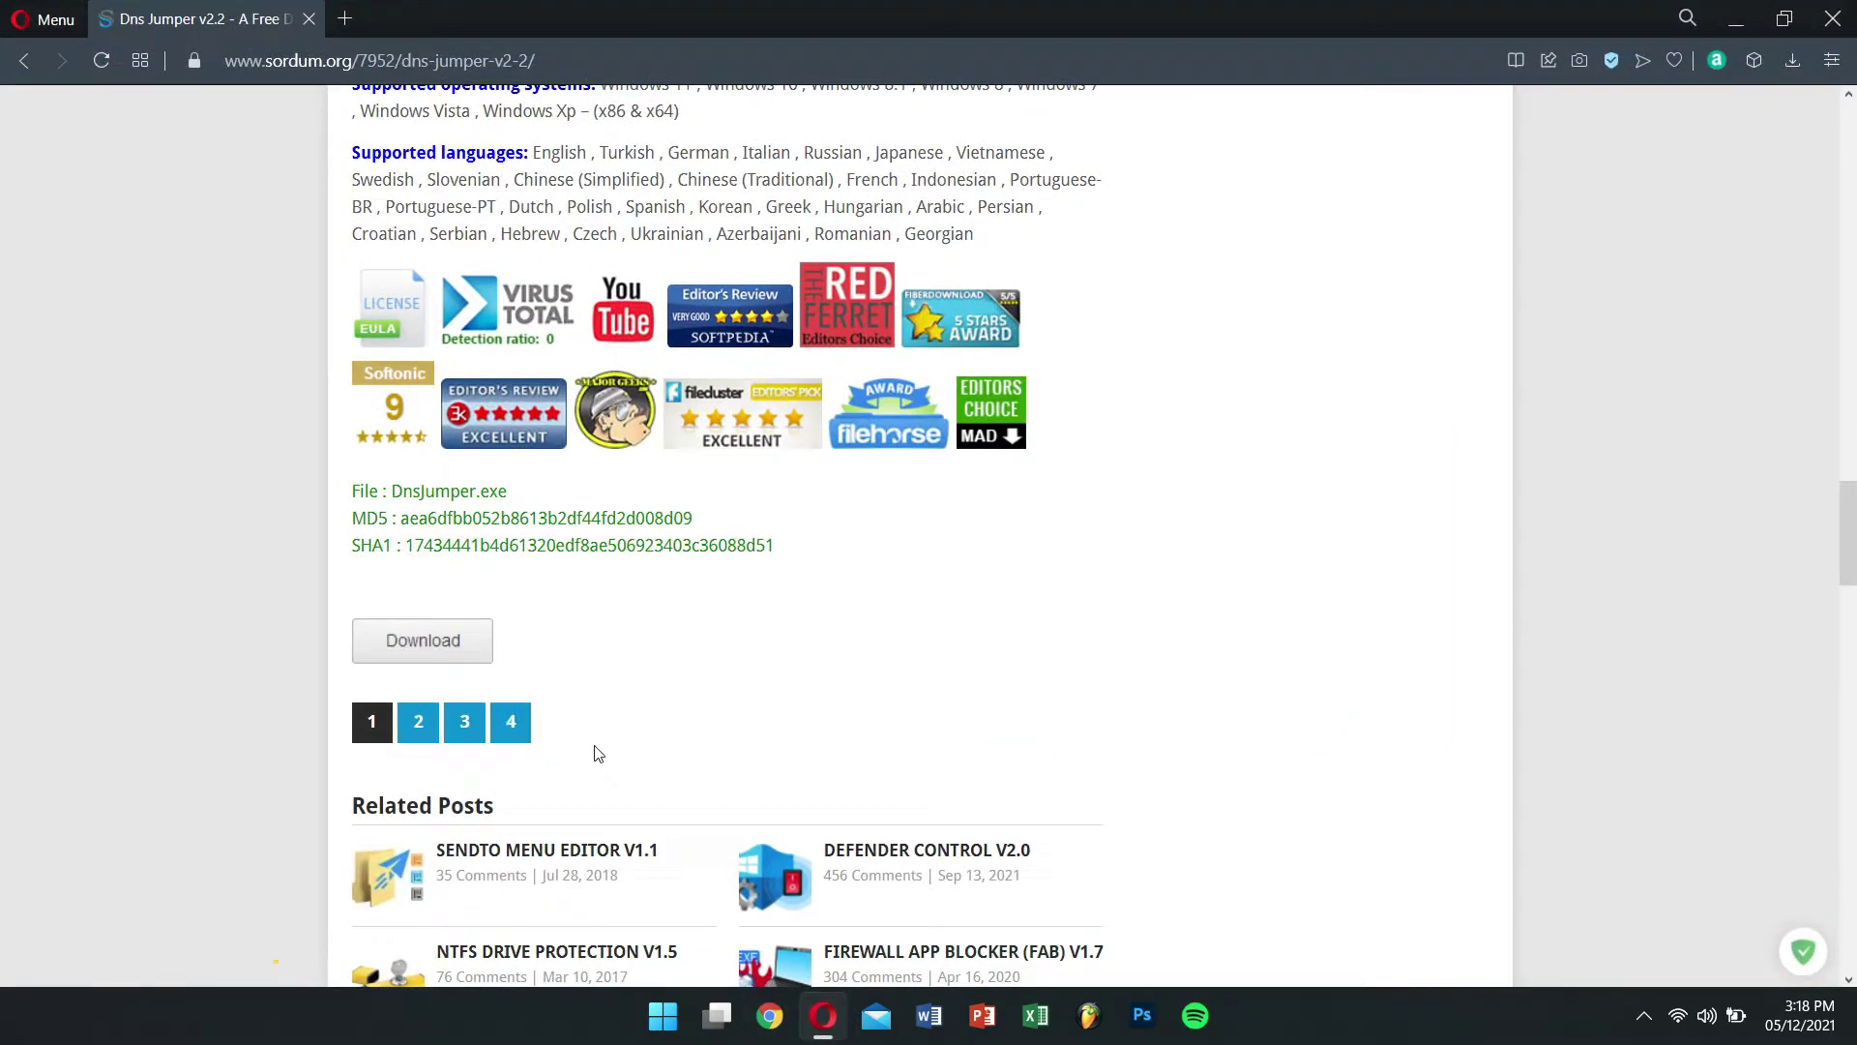
{"action": "left_click", "coordinate": [431, 639]}
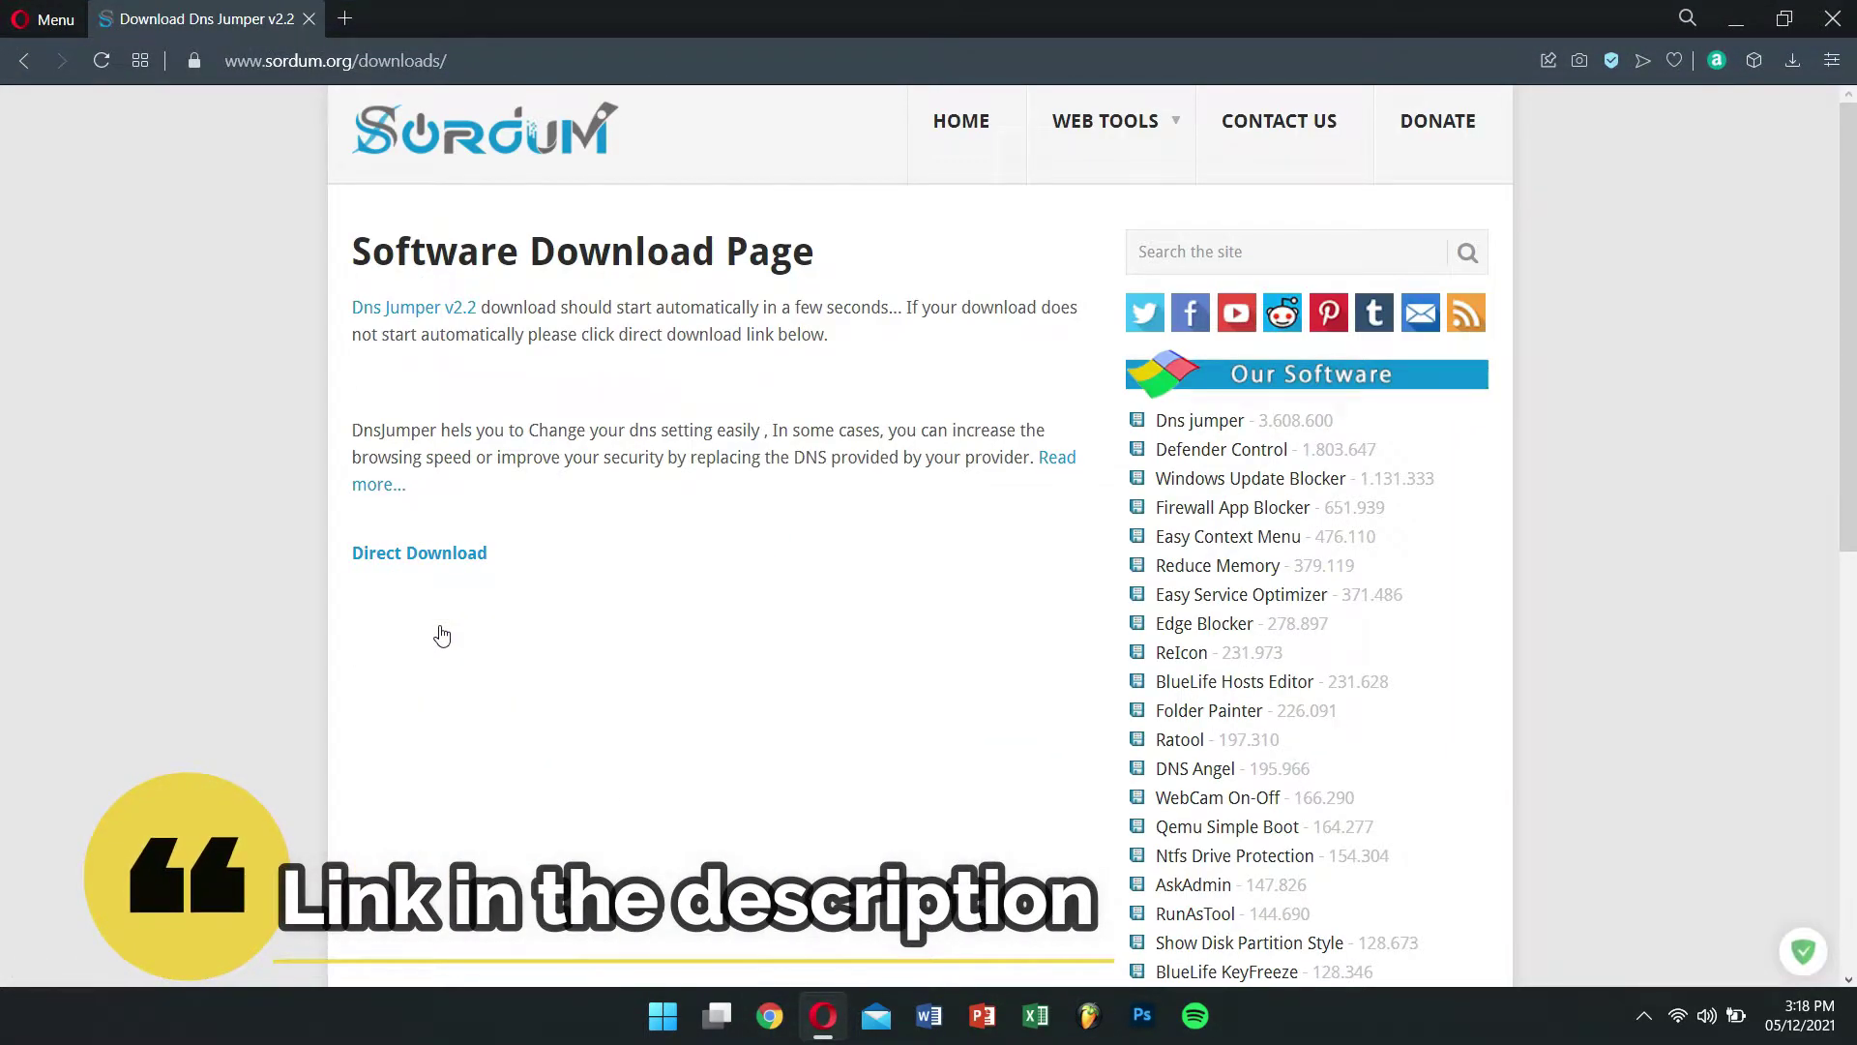
{"action": "left_click", "coordinate": [449, 556]}
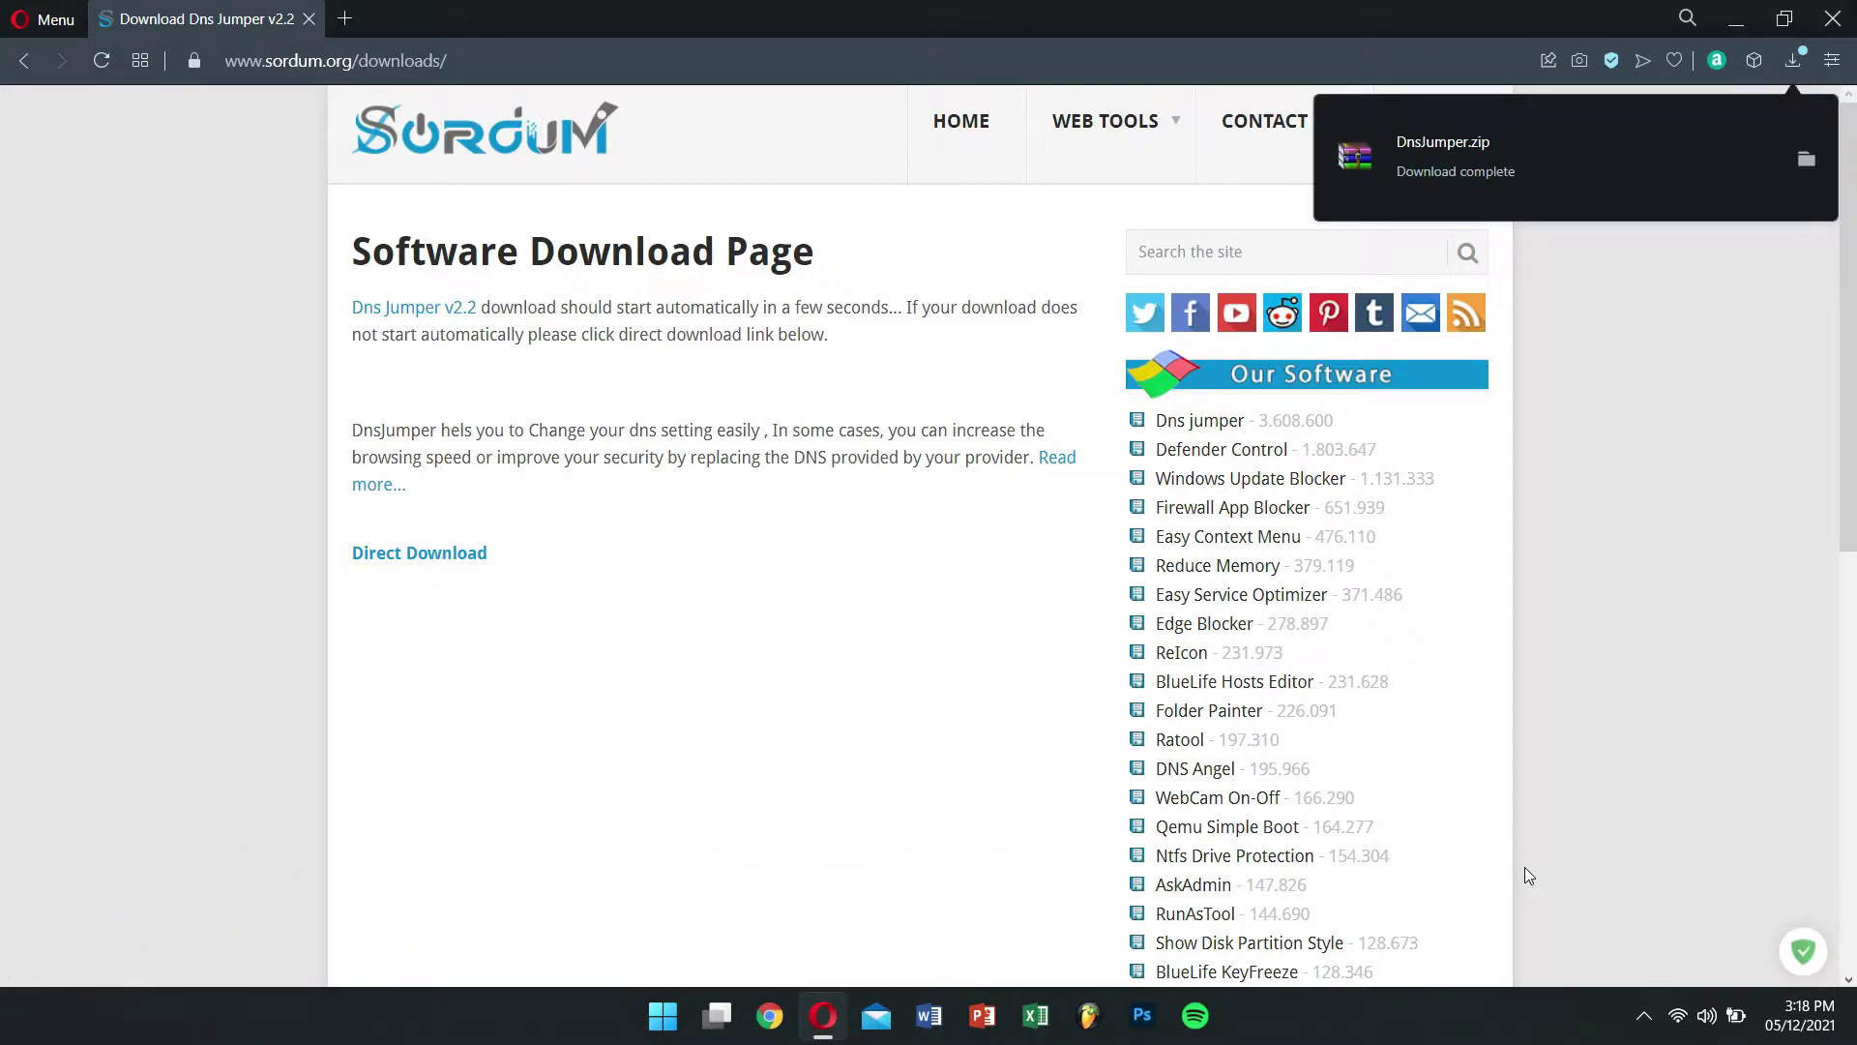
- Check the Bitdefender dashboard from the notification area, then close it
{"action": "left_click", "coordinate": [1644, 1017]}
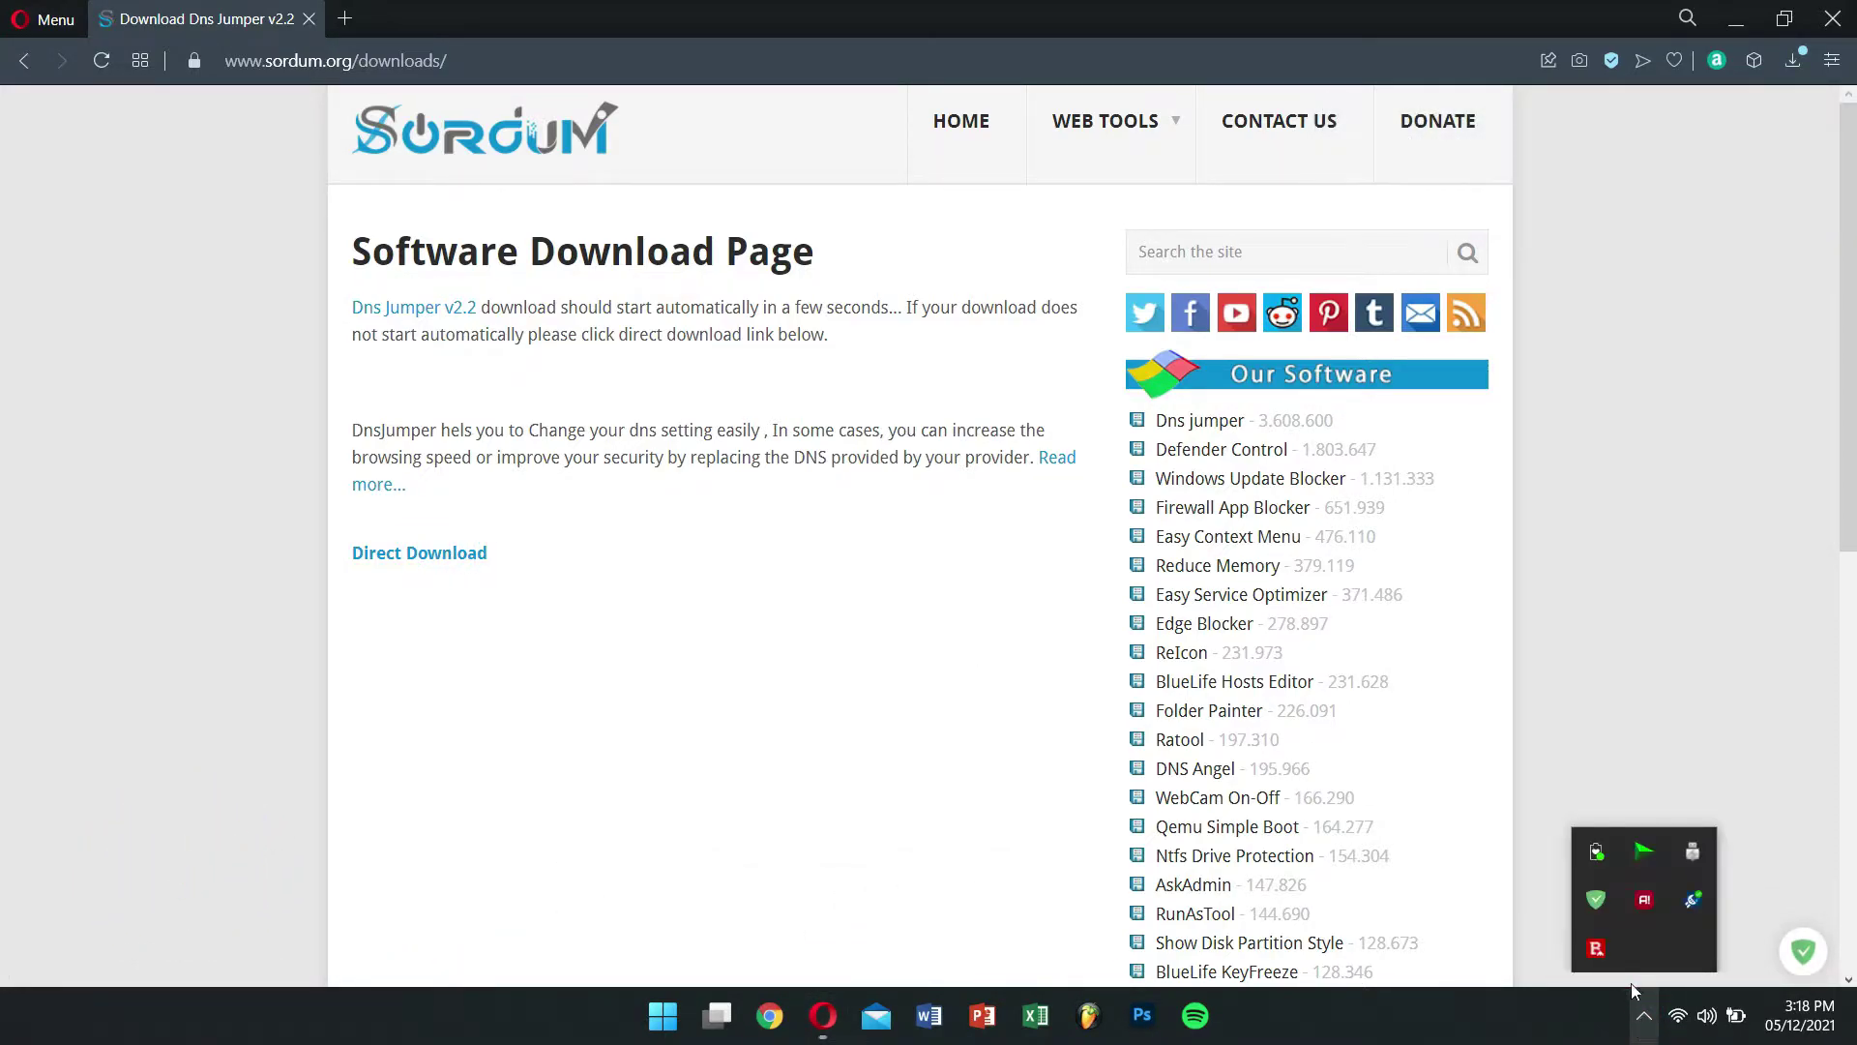
{"action": "left_click", "coordinate": [1597, 946]}
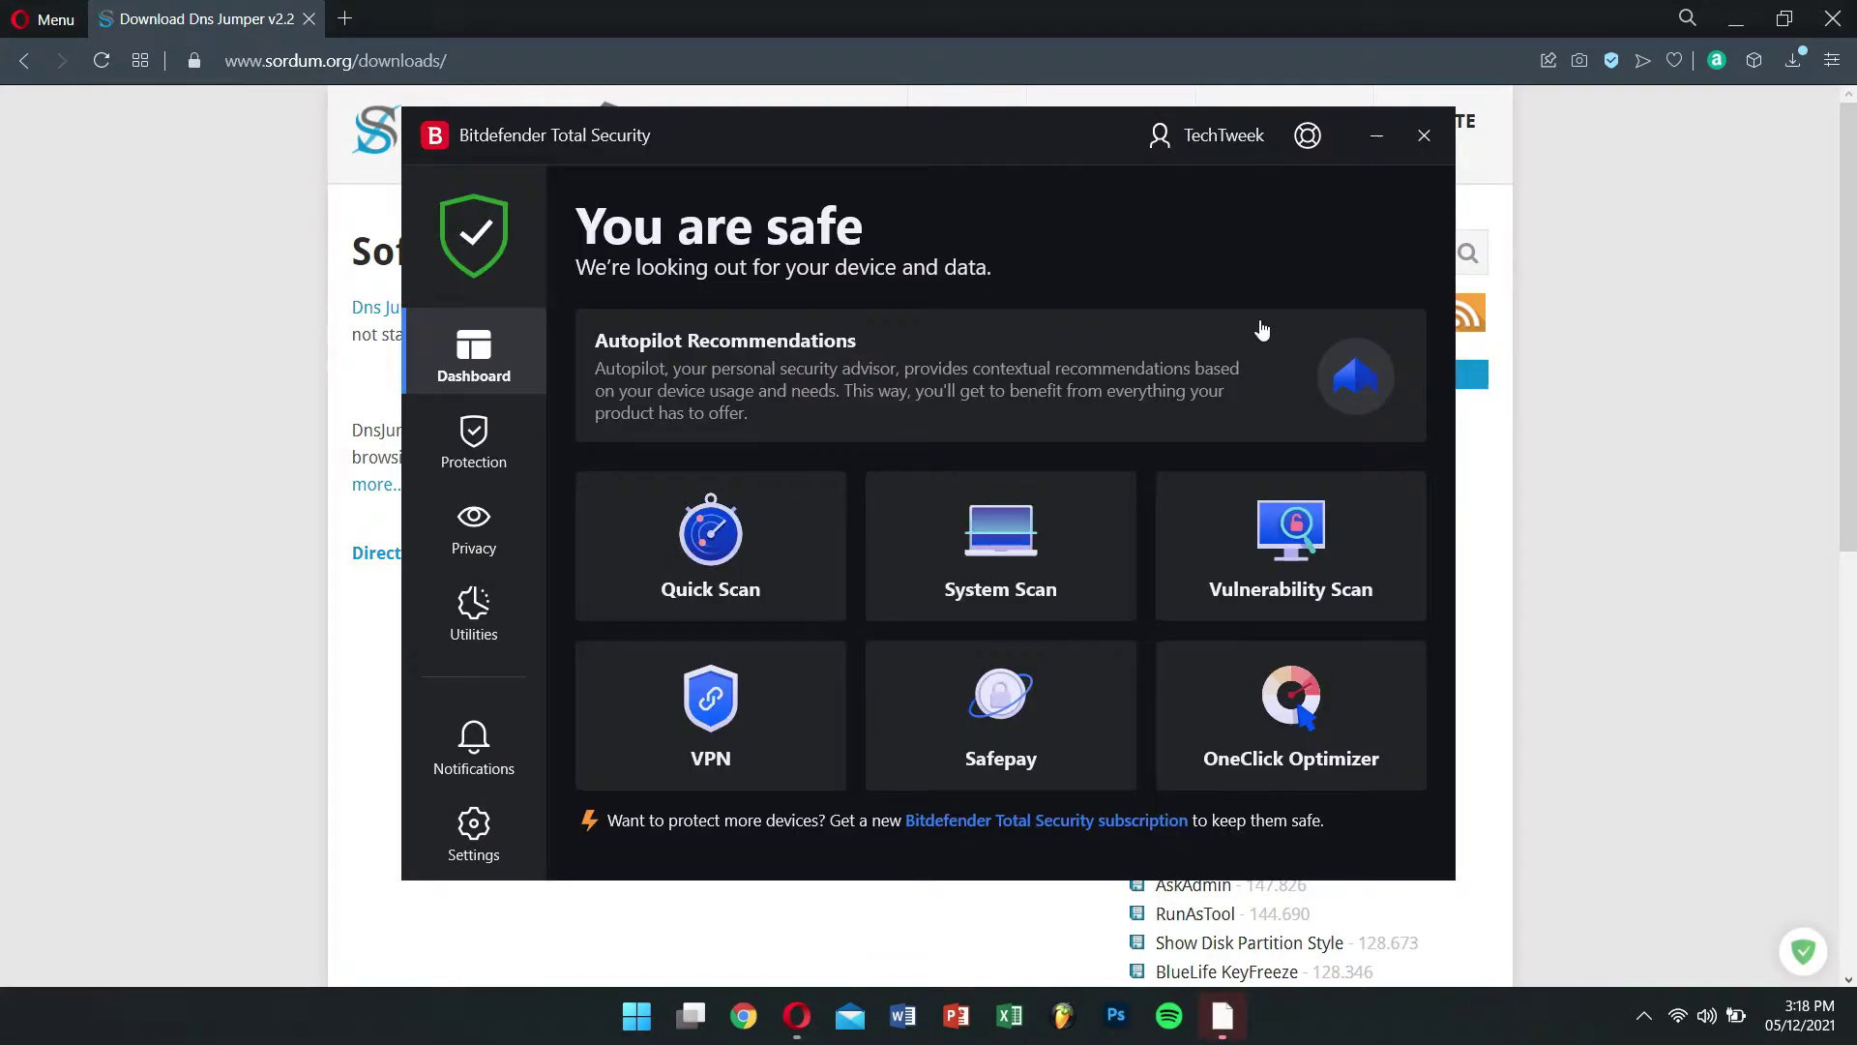
{"action": "left_click", "coordinate": [1426, 139]}
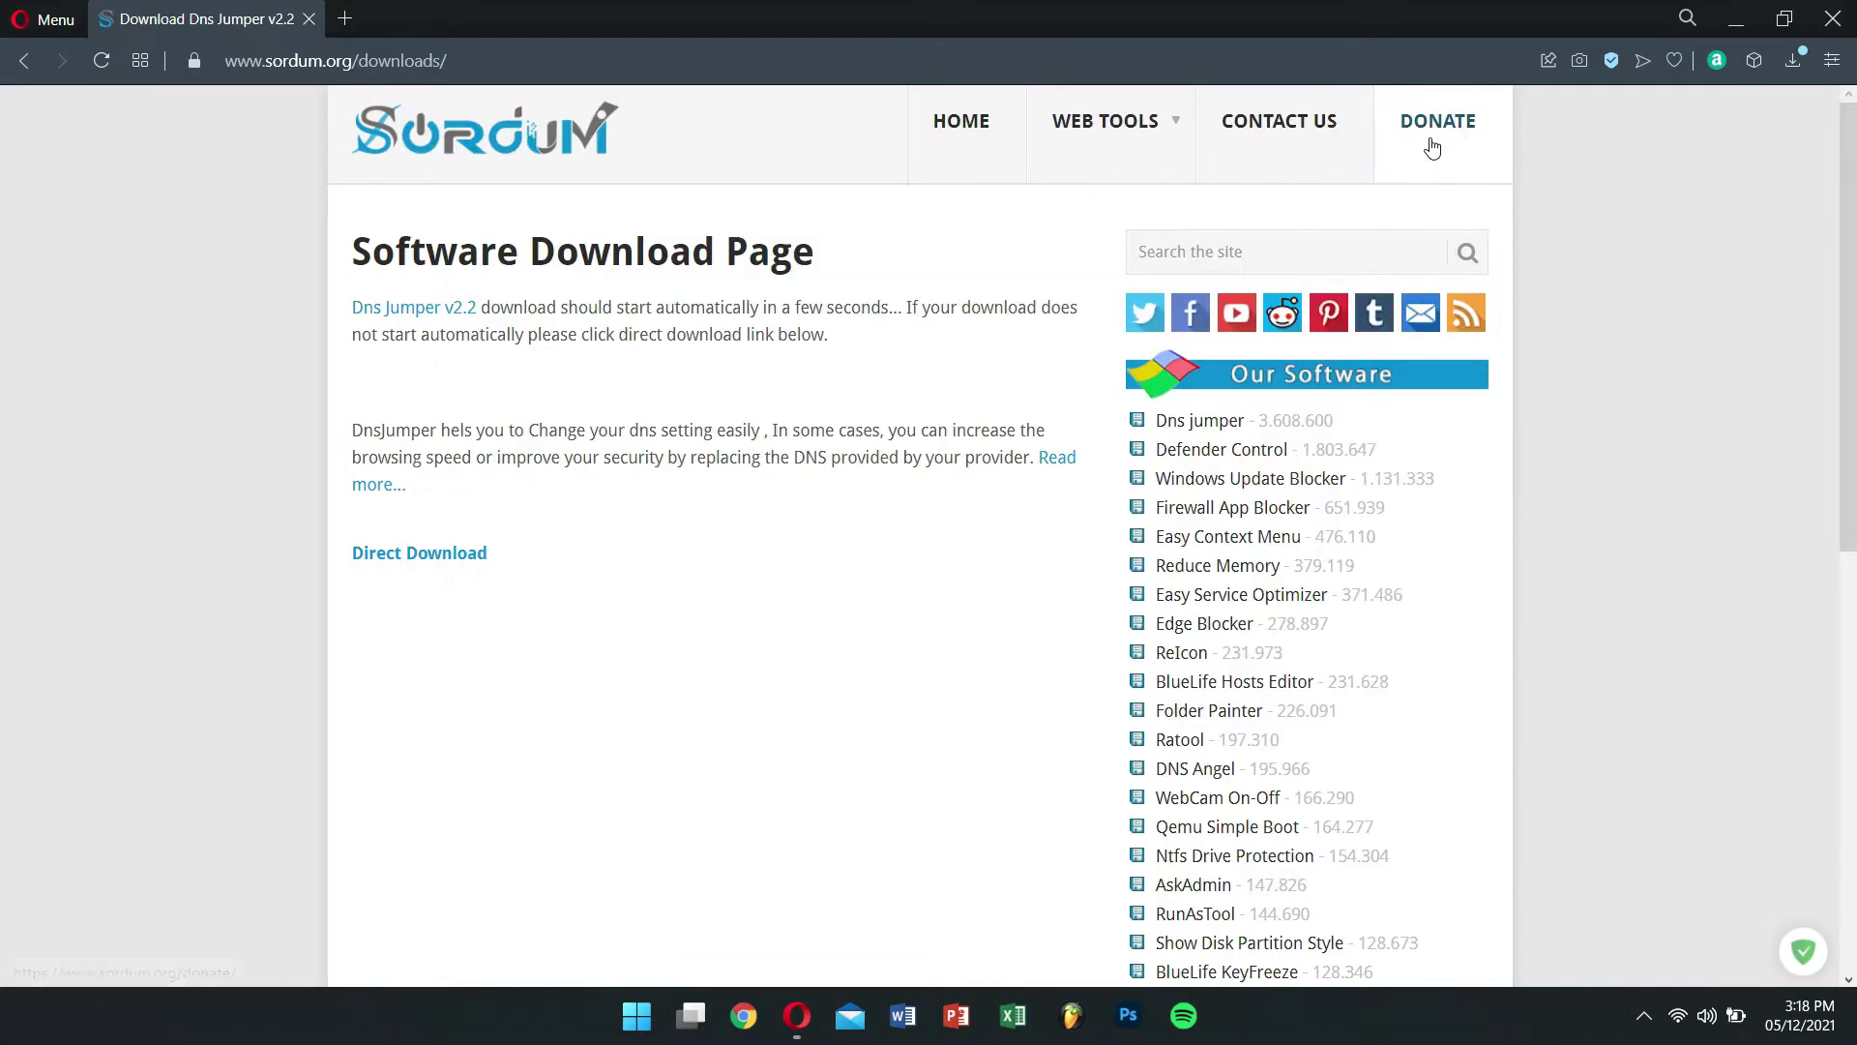
- Show DnsJumper.zip's Downloads folder in Explorer, close Opera, and centre the window
{"action": "left_click", "coordinate": [1790, 59]}
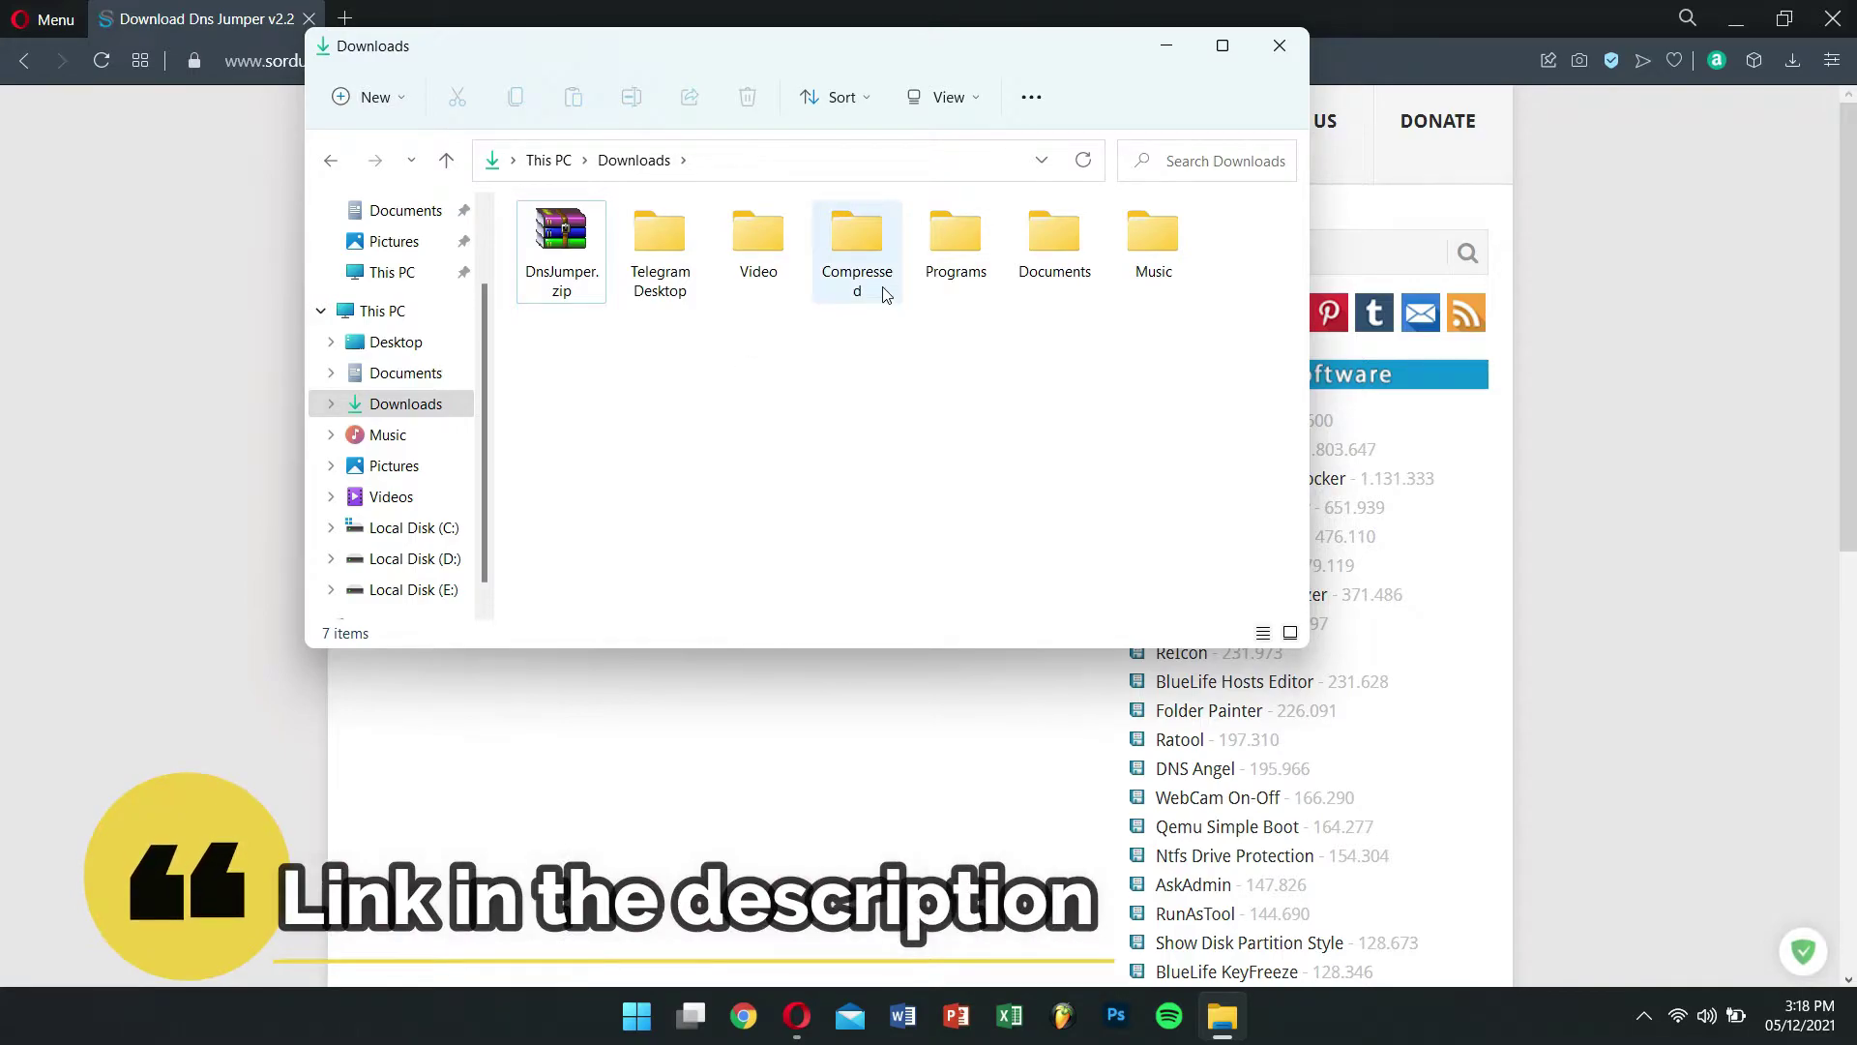
{"action": "left_click", "coordinate": [1832, 12]}
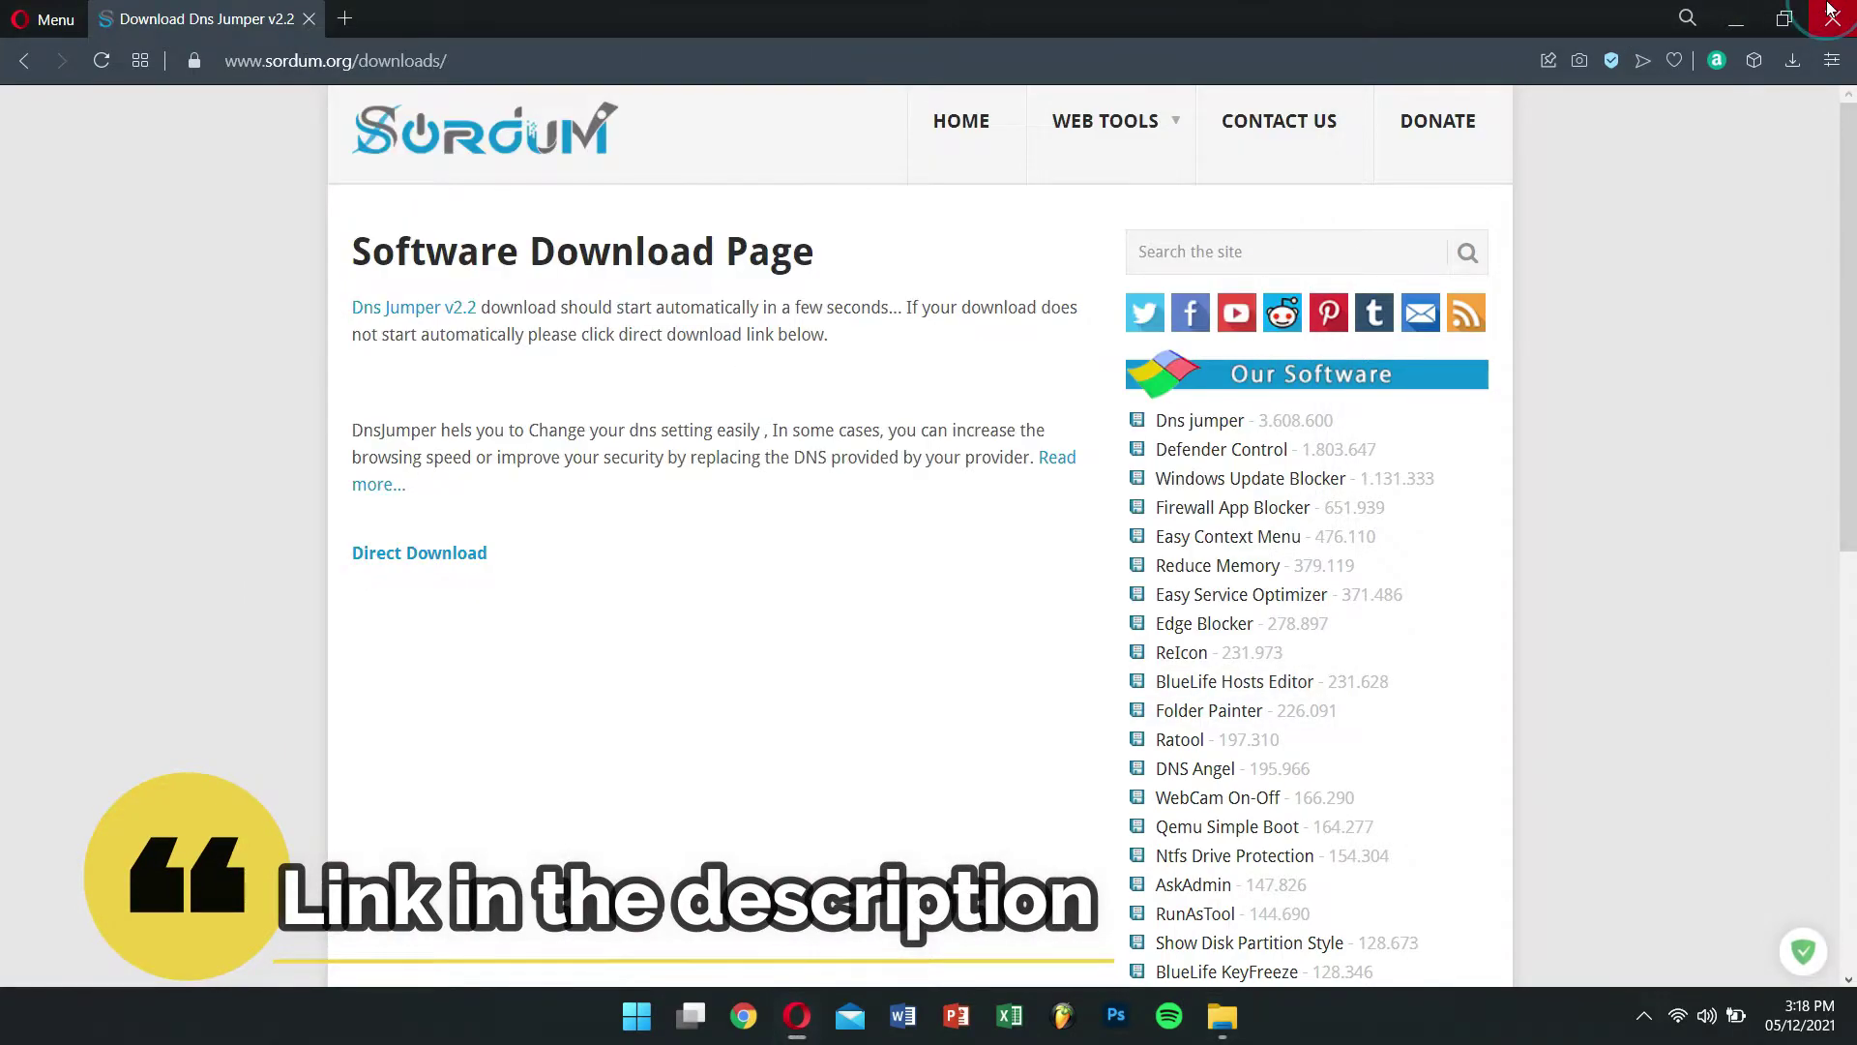
{"action": "left_click_drag", "start_coordinate": [851, 43], "coordinate": [1167, 195]}
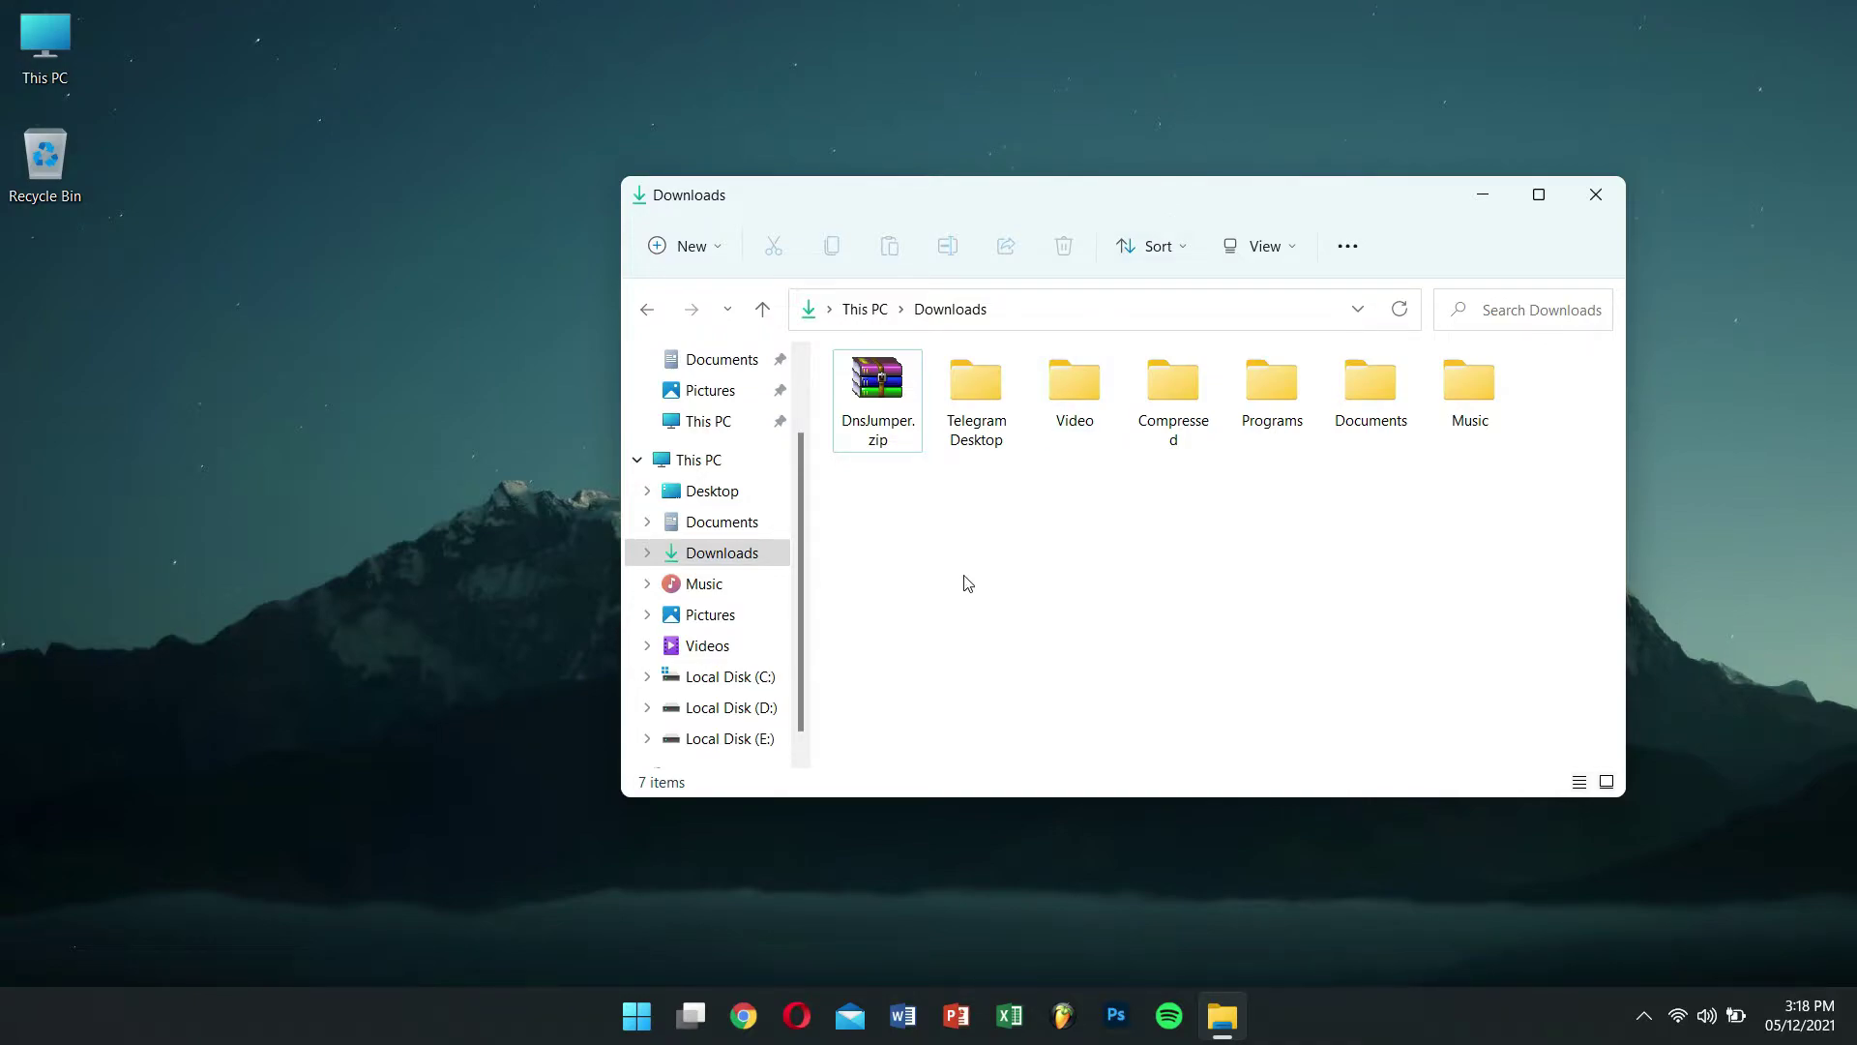
- Open DnsJumper.zip in WinRAR and drag the DnsJumper folder onto the desktop
{"action": "double_click", "coordinate": [897, 399]}
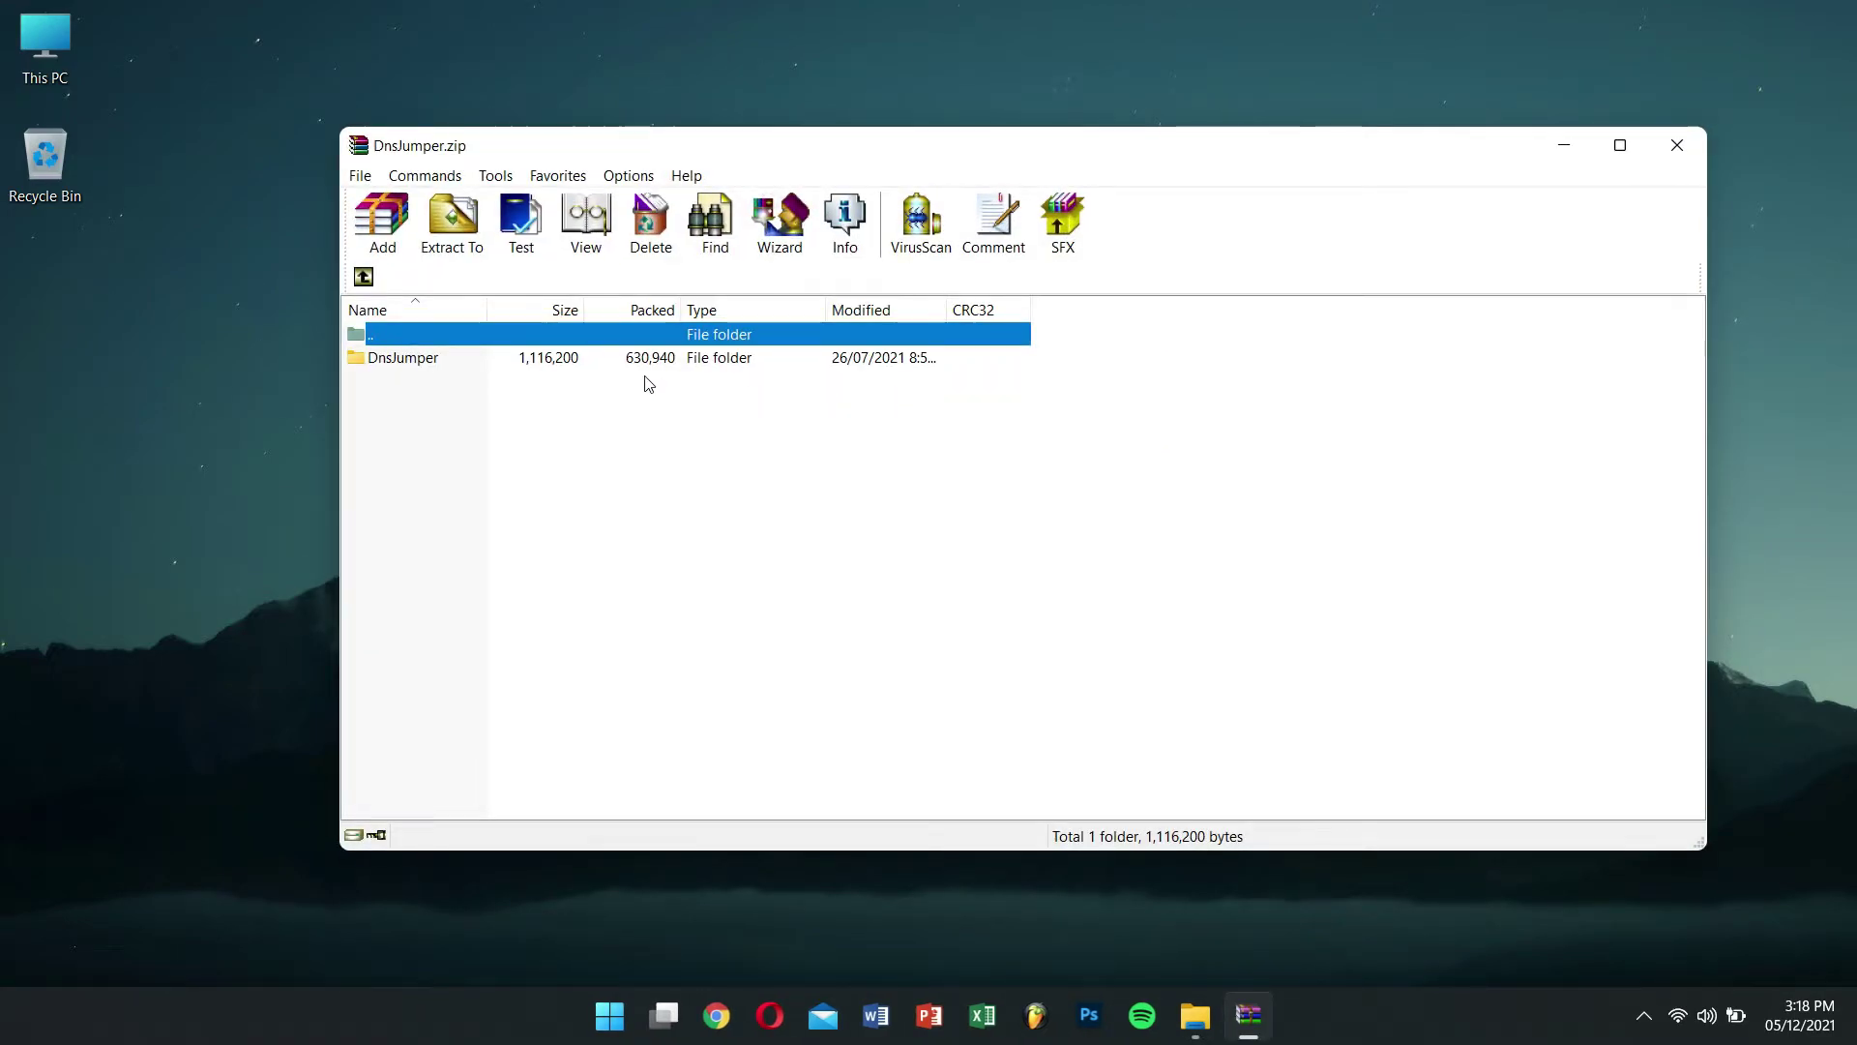
{"action": "left_click", "coordinate": [425, 360]}
{"action": "left_click_drag", "start_coordinate": [141, 429], "coordinate": [110, 436]}
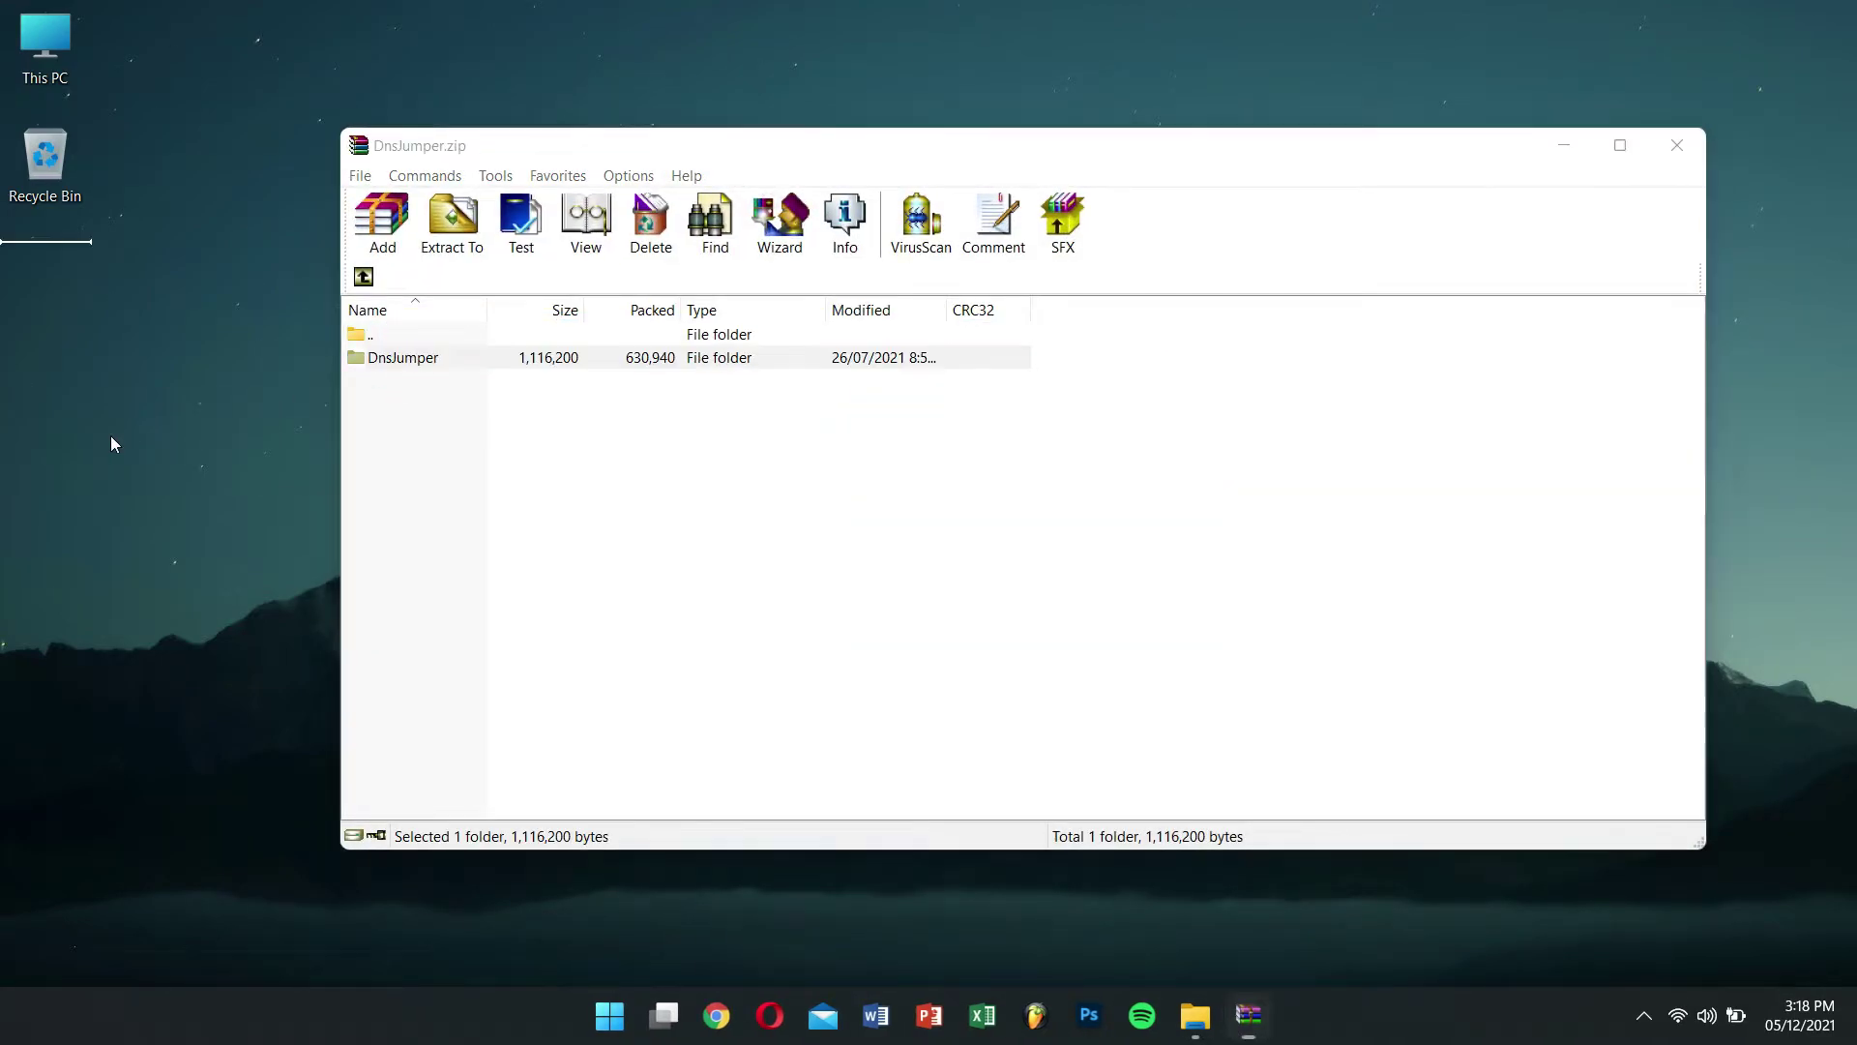
- Close WinRAR and the Downloads window, leaving the DnsJumper folder deselected
{"action": "left_click", "coordinate": [1676, 145]}
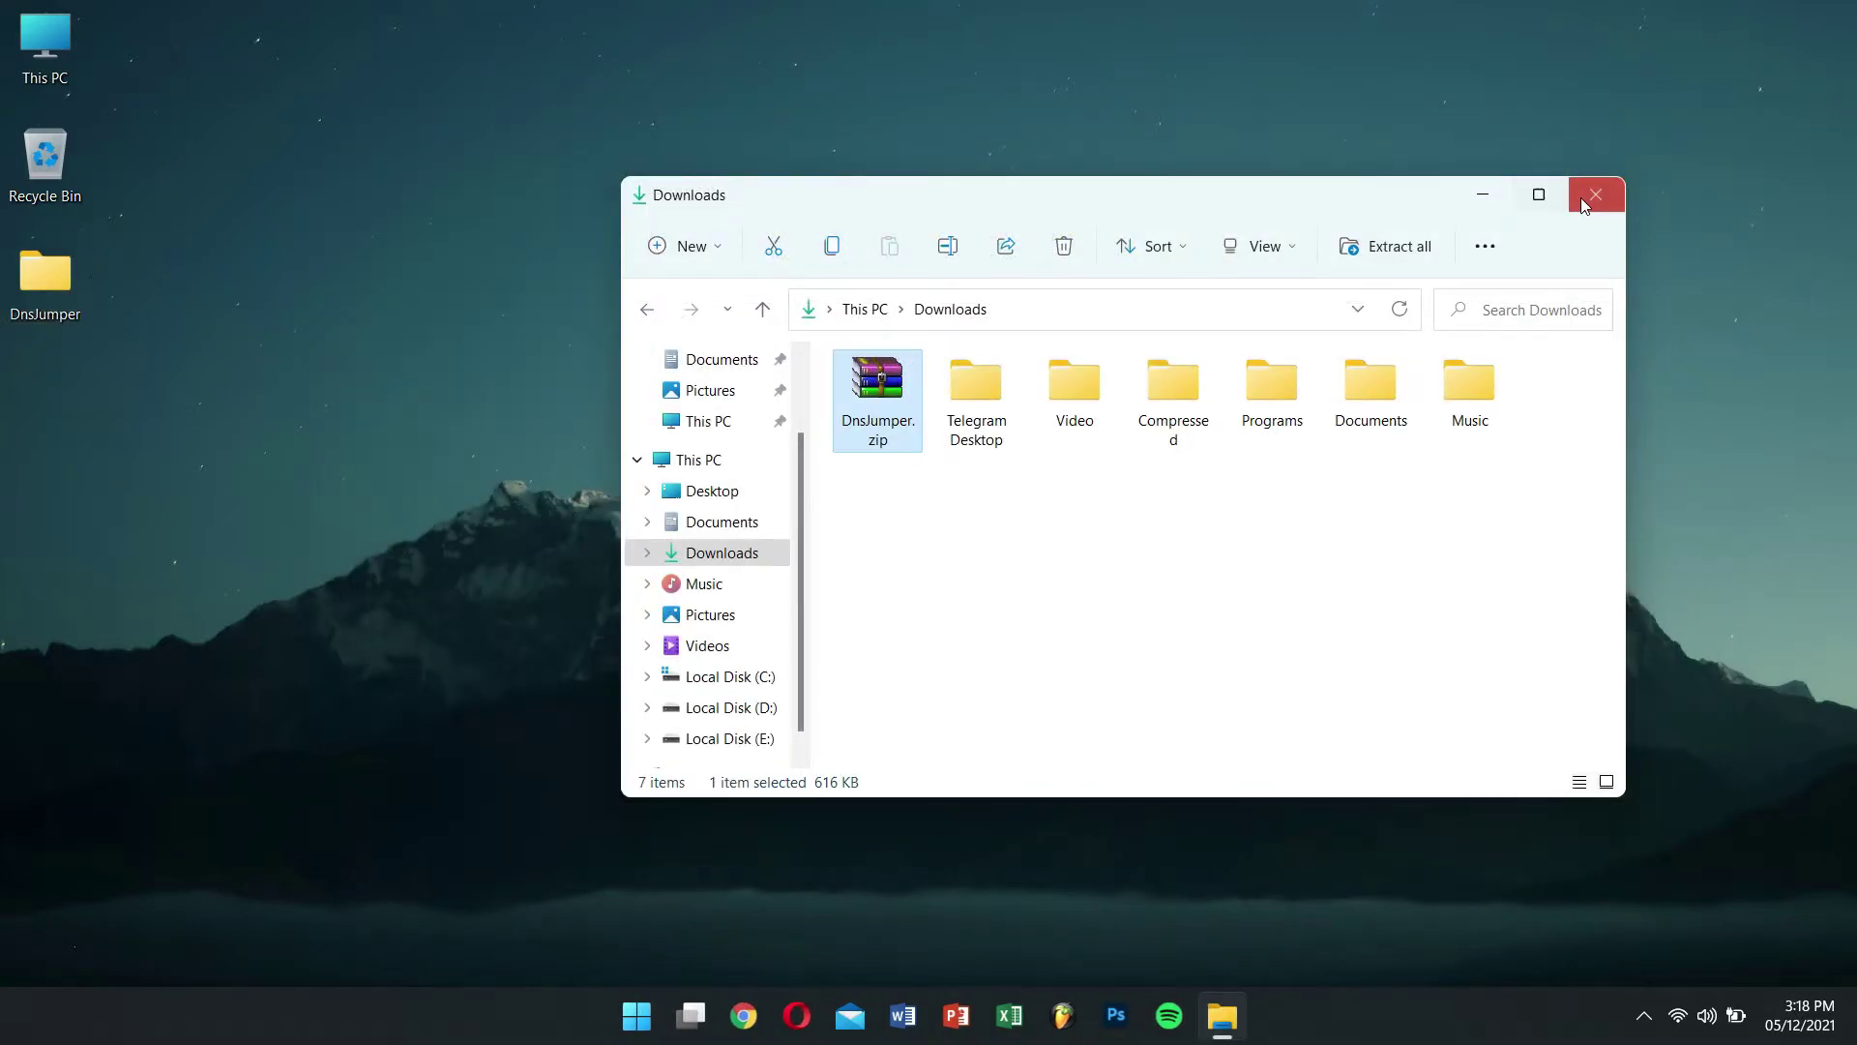
{"action": "left_click", "coordinate": [1604, 194]}
{"action": "left_click", "coordinate": [590, 287]}
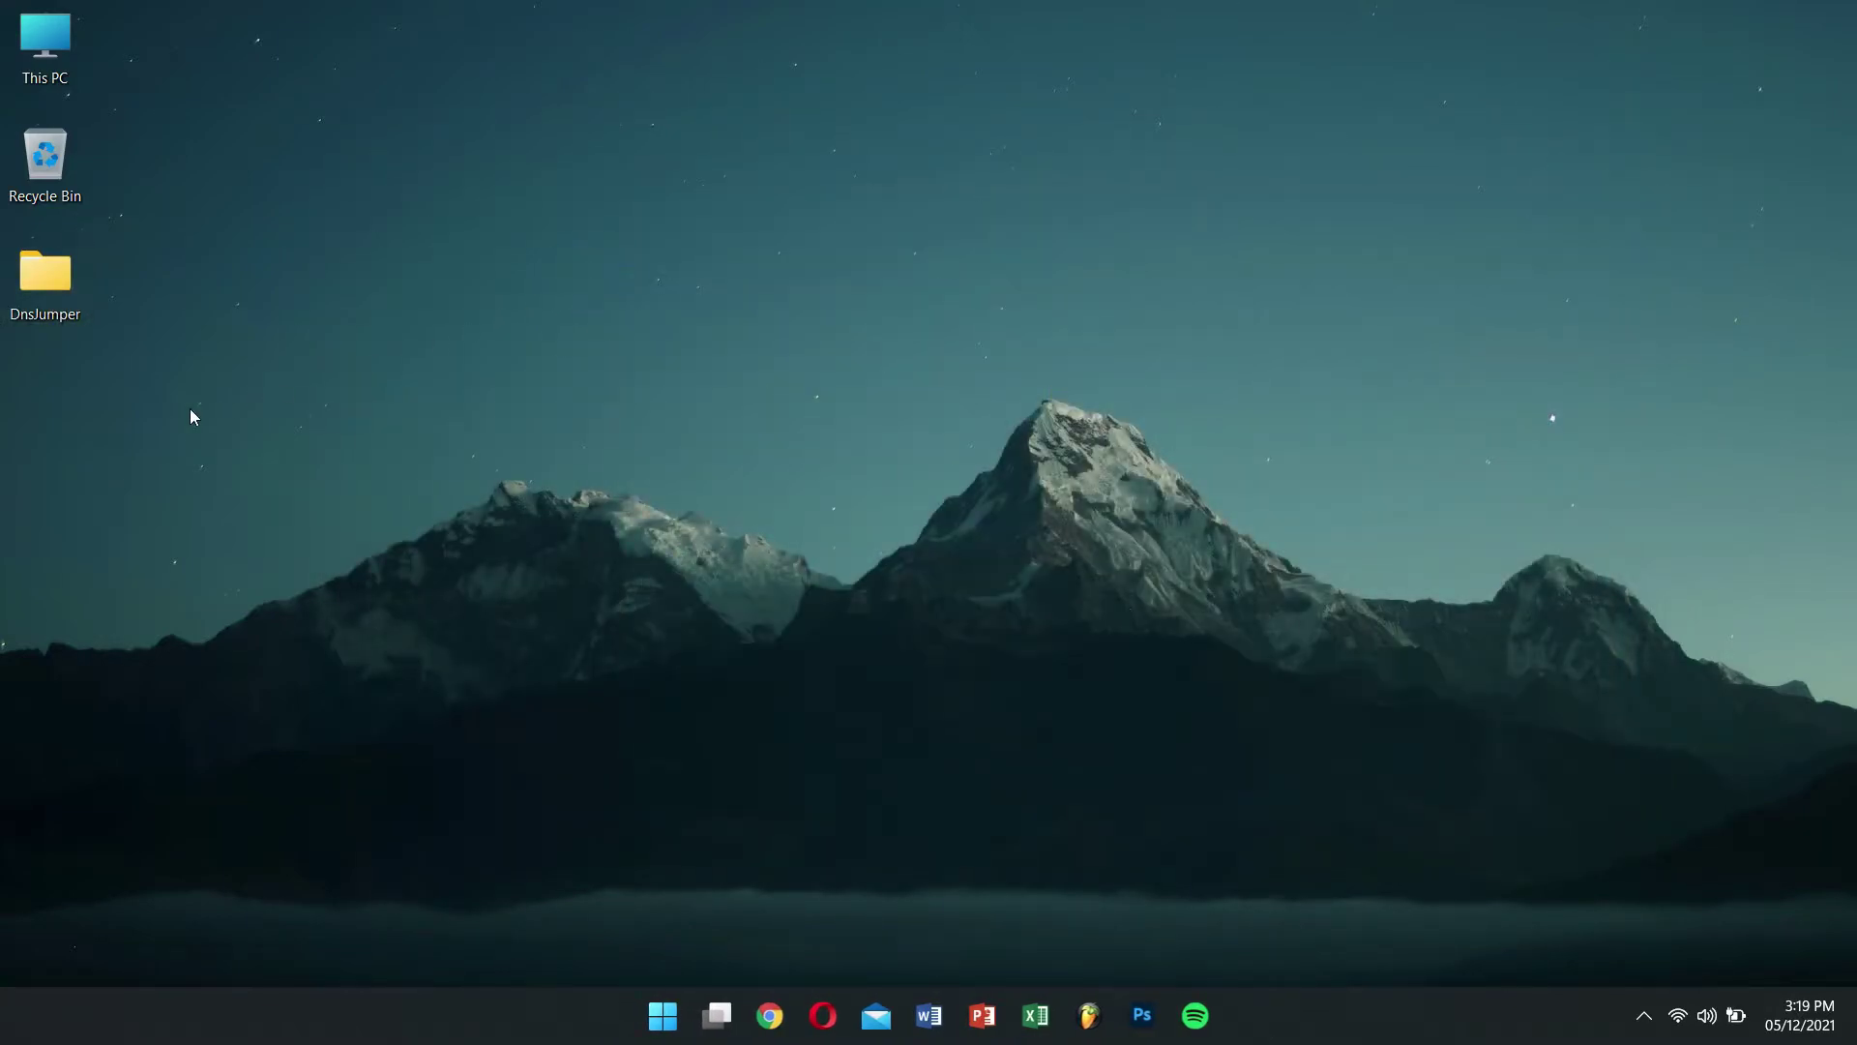
- Scan DnsJumper.exe in the DnsJumper folder with Bitdefender and dismiss the clean result
{"action": "double_click", "coordinate": [60, 311]}
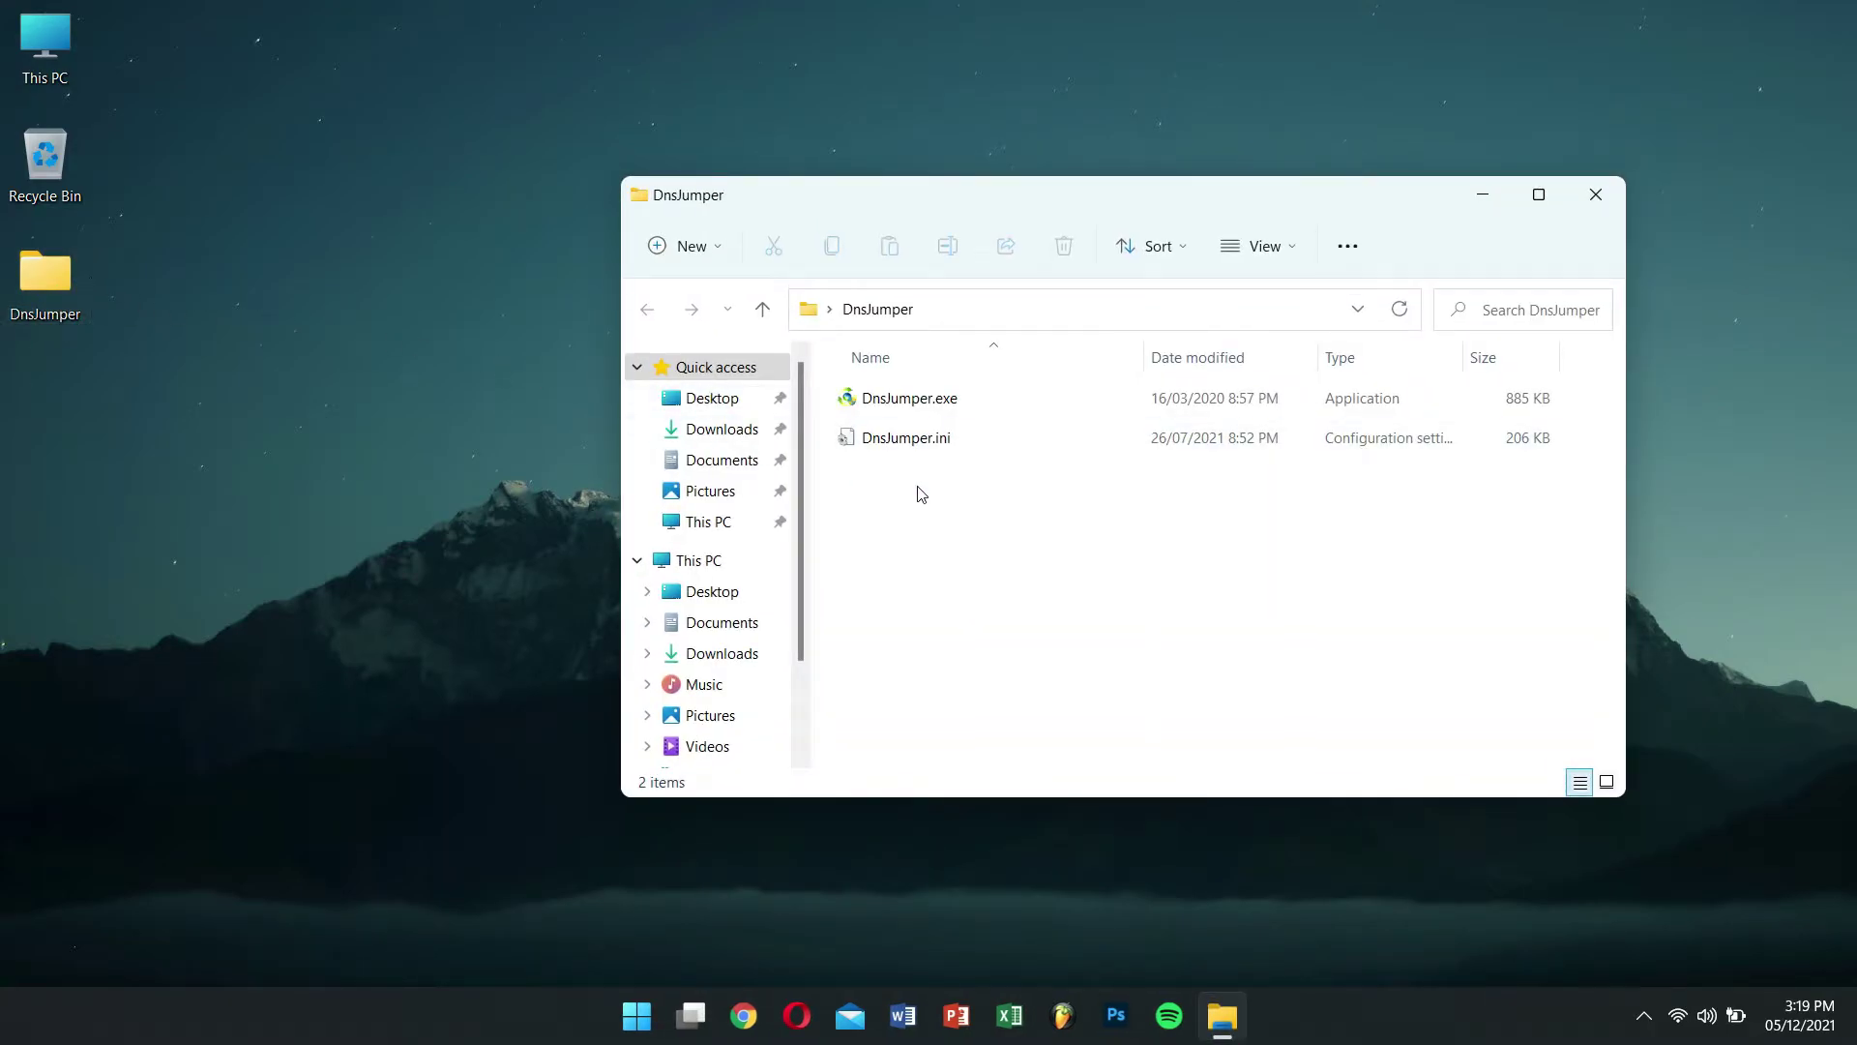
{"action": "left_click", "coordinate": [914, 411]}
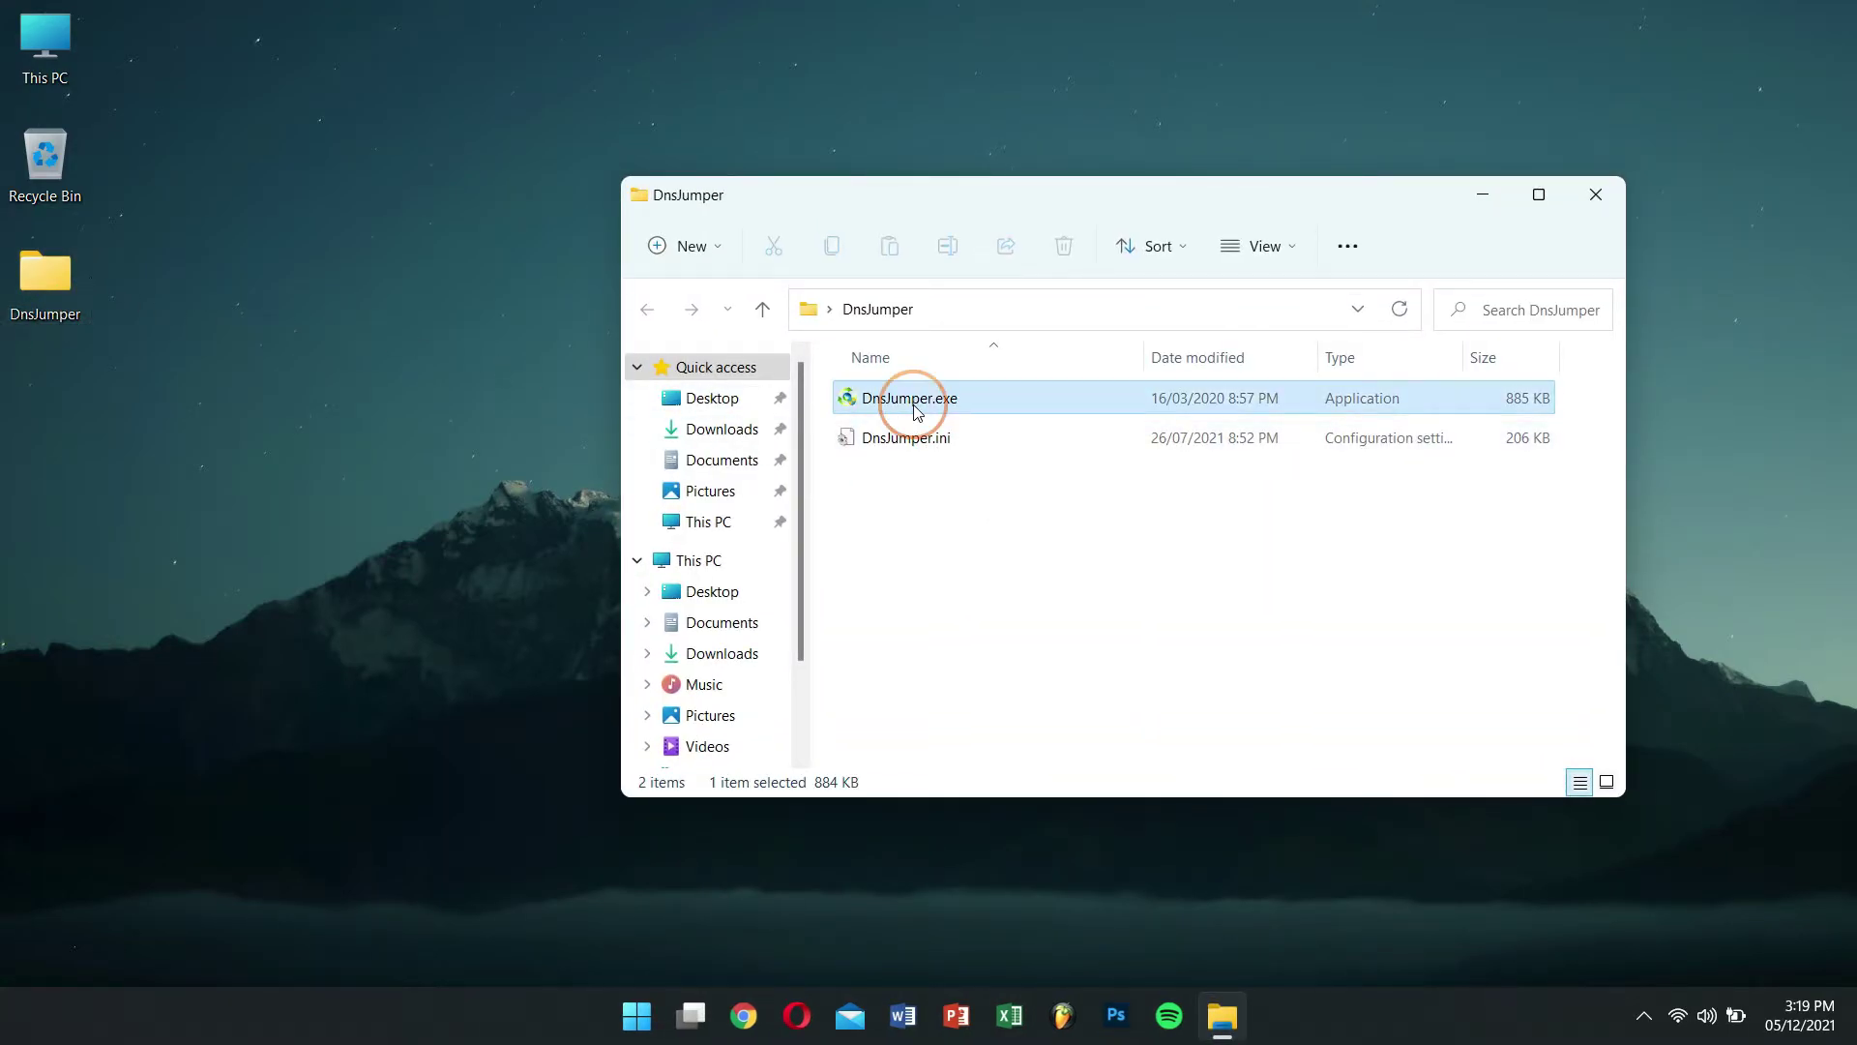
{"action": "right_click", "coordinate": [912, 402]}
{"action": "mouse_move", "coordinate": [992, 662]}
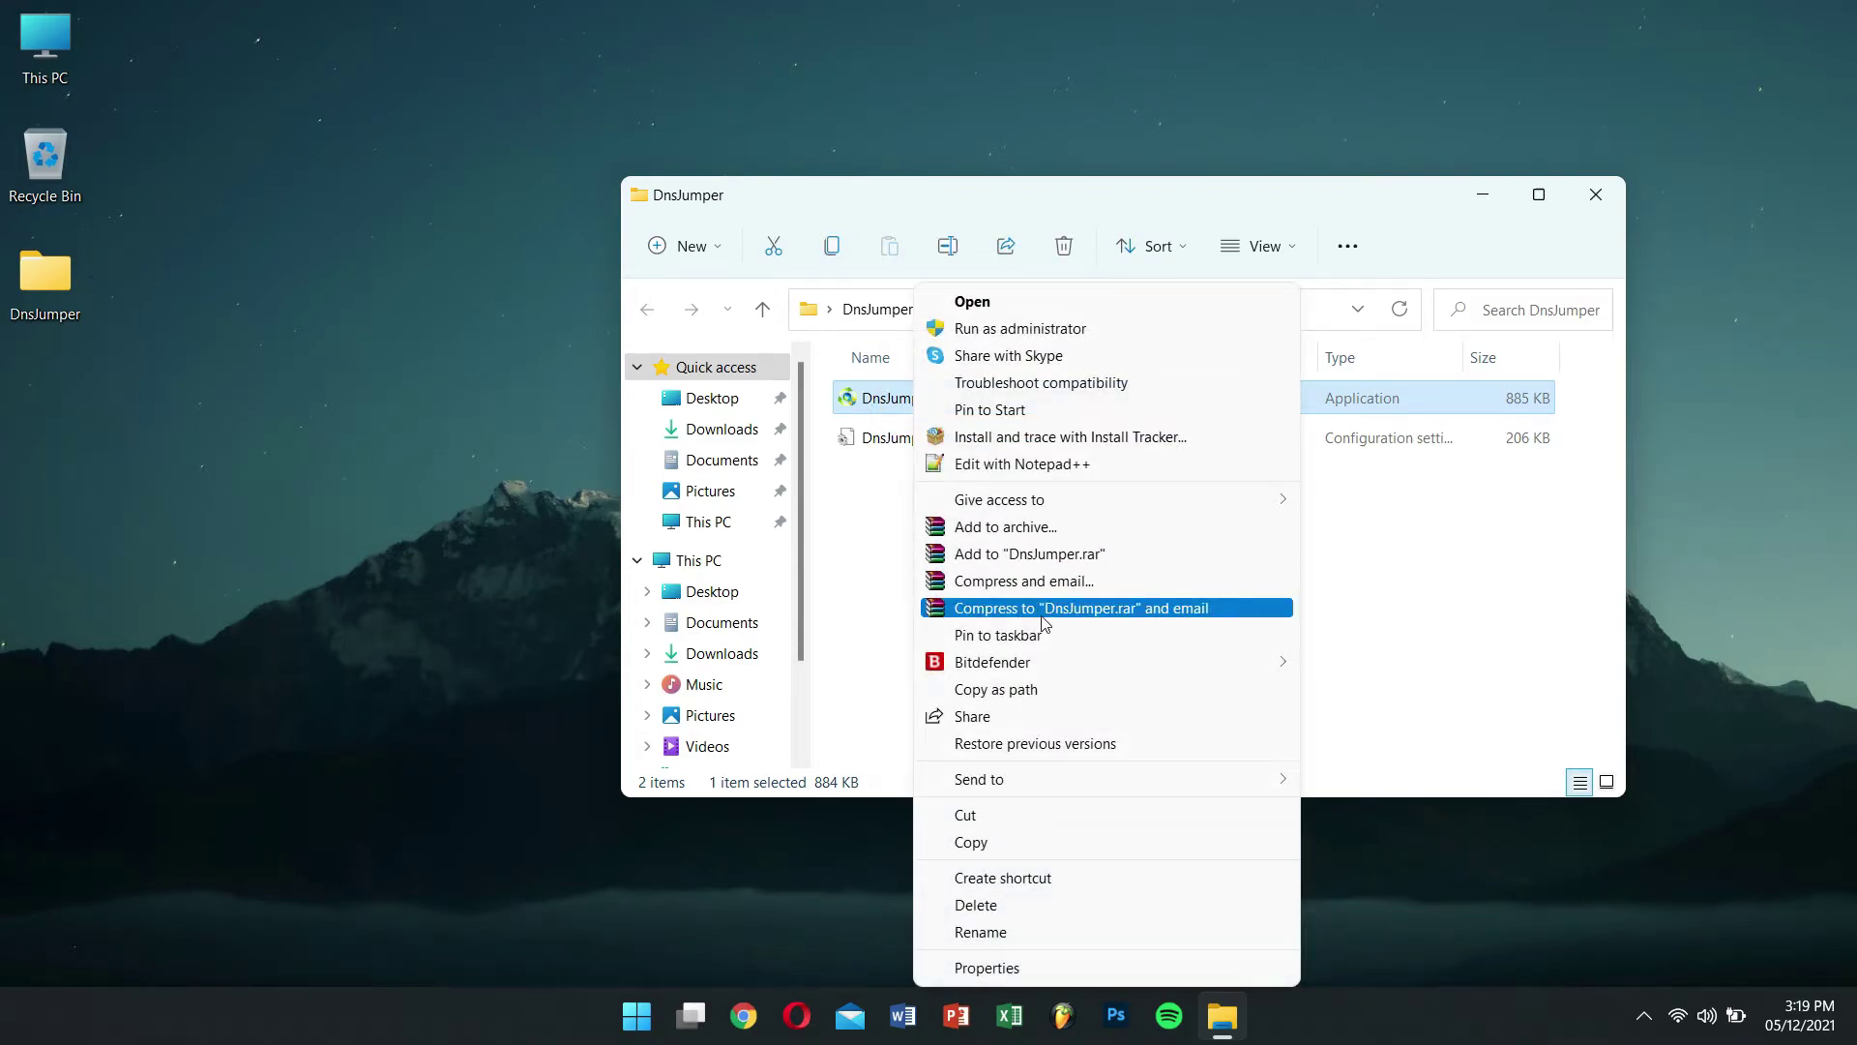
{"action": "left_click", "coordinate": [1371, 667]}
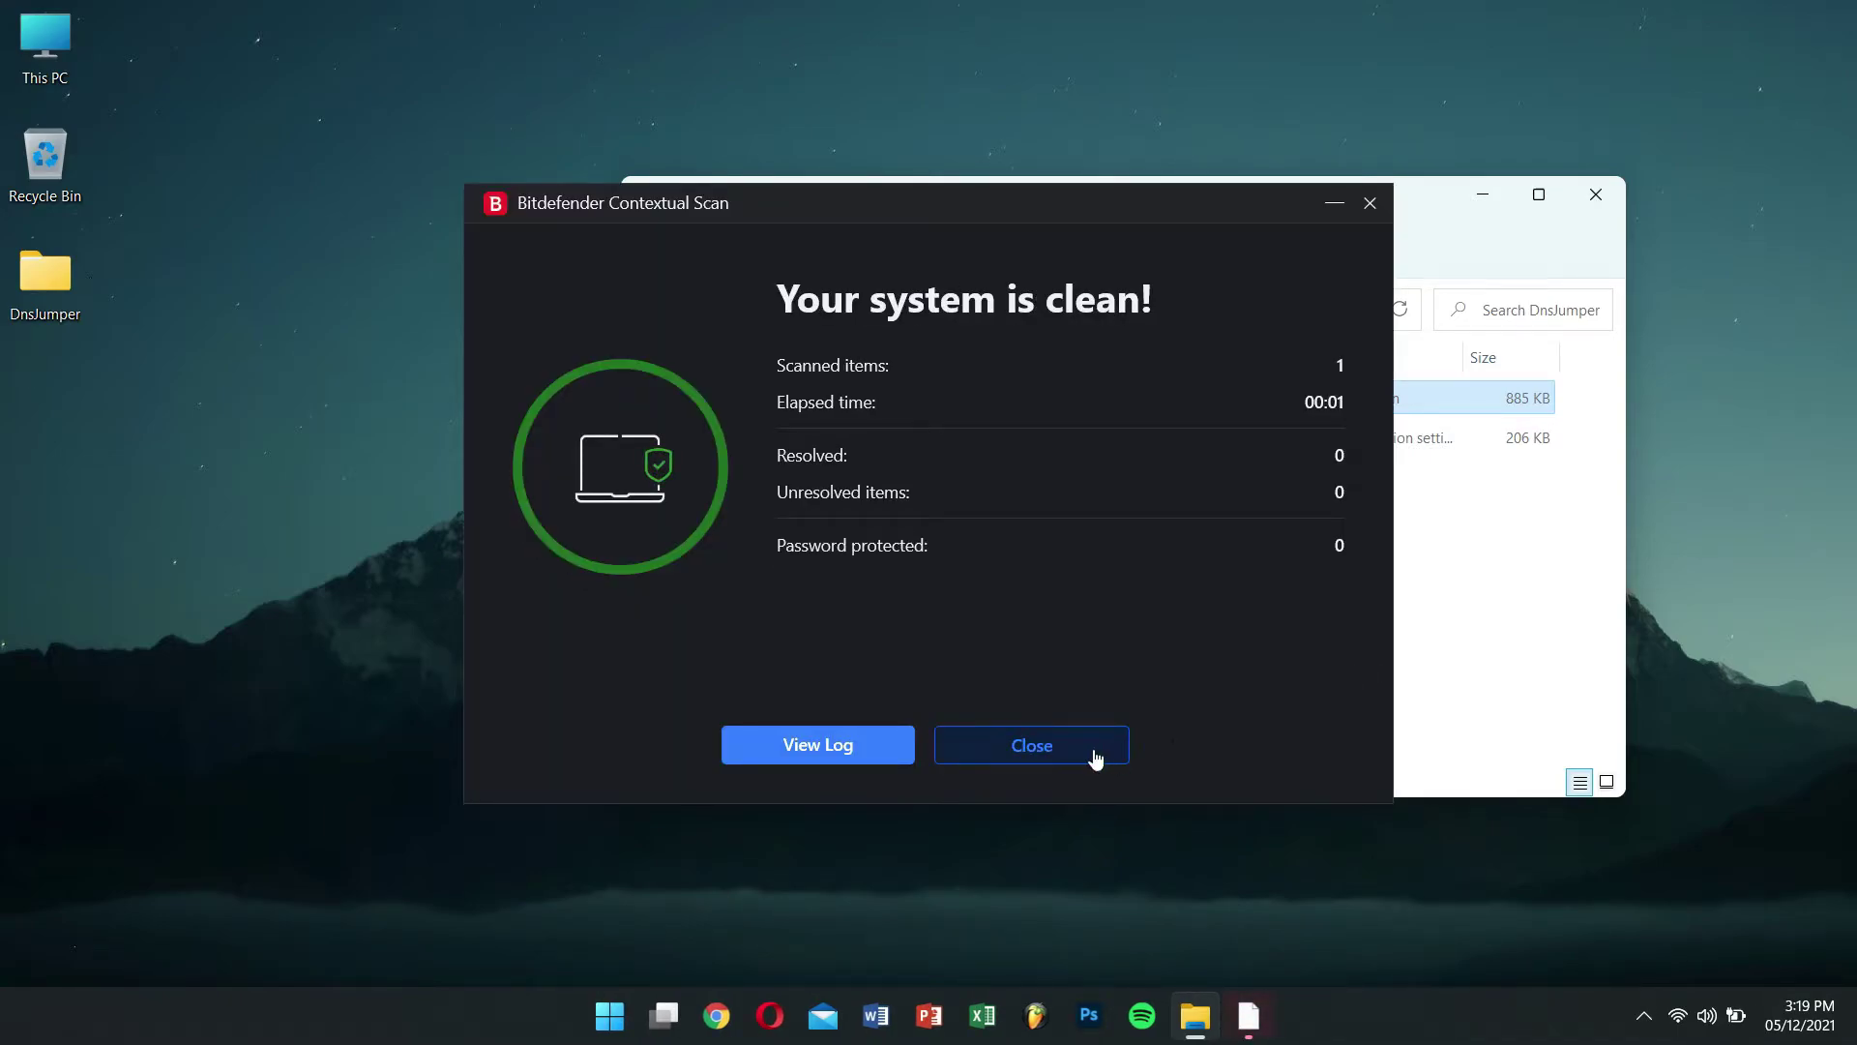
{"action": "left_click", "coordinate": [1094, 757]}
{"action": "left_click", "coordinate": [1065, 626]}
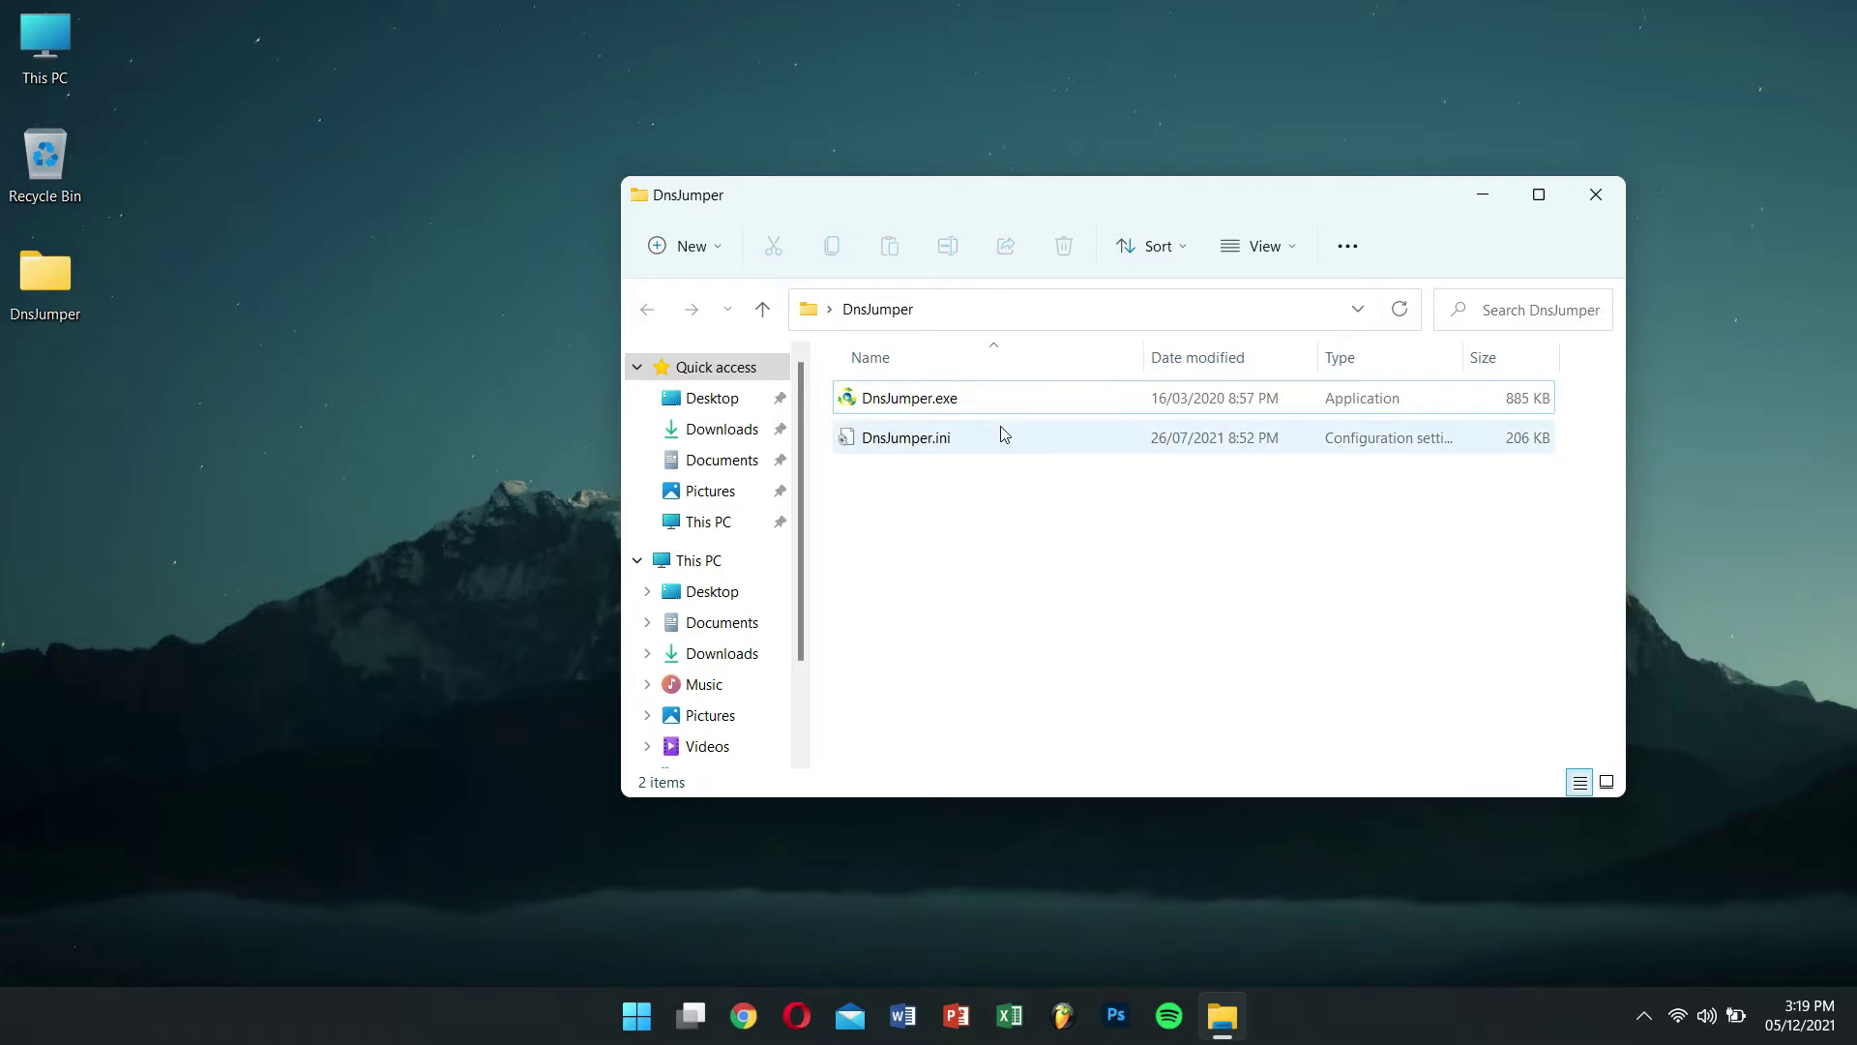
- Launch DnsJumper.exe, select the Intel Dual Band Wireless-AC 8265 adapter, and close the folder
{"action": "double_click", "coordinate": [987, 393]}
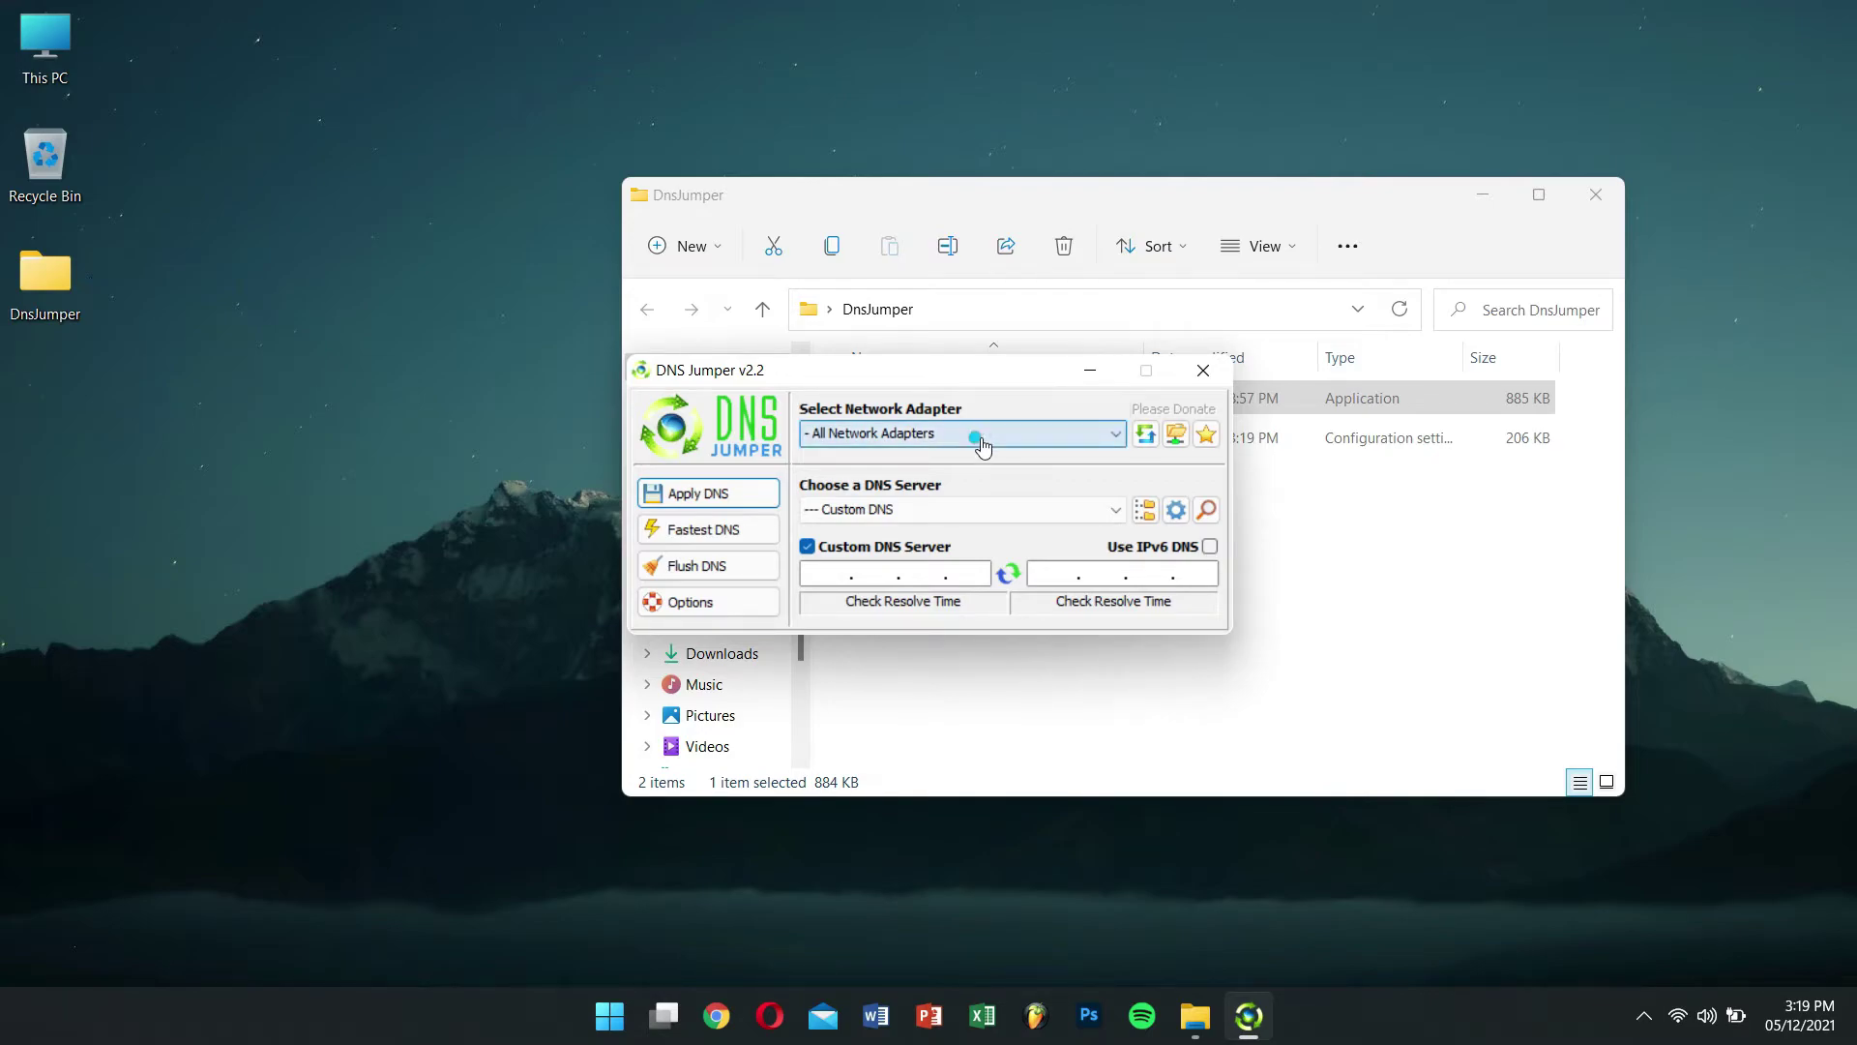
{"action": "left_click", "coordinate": [982, 433]}
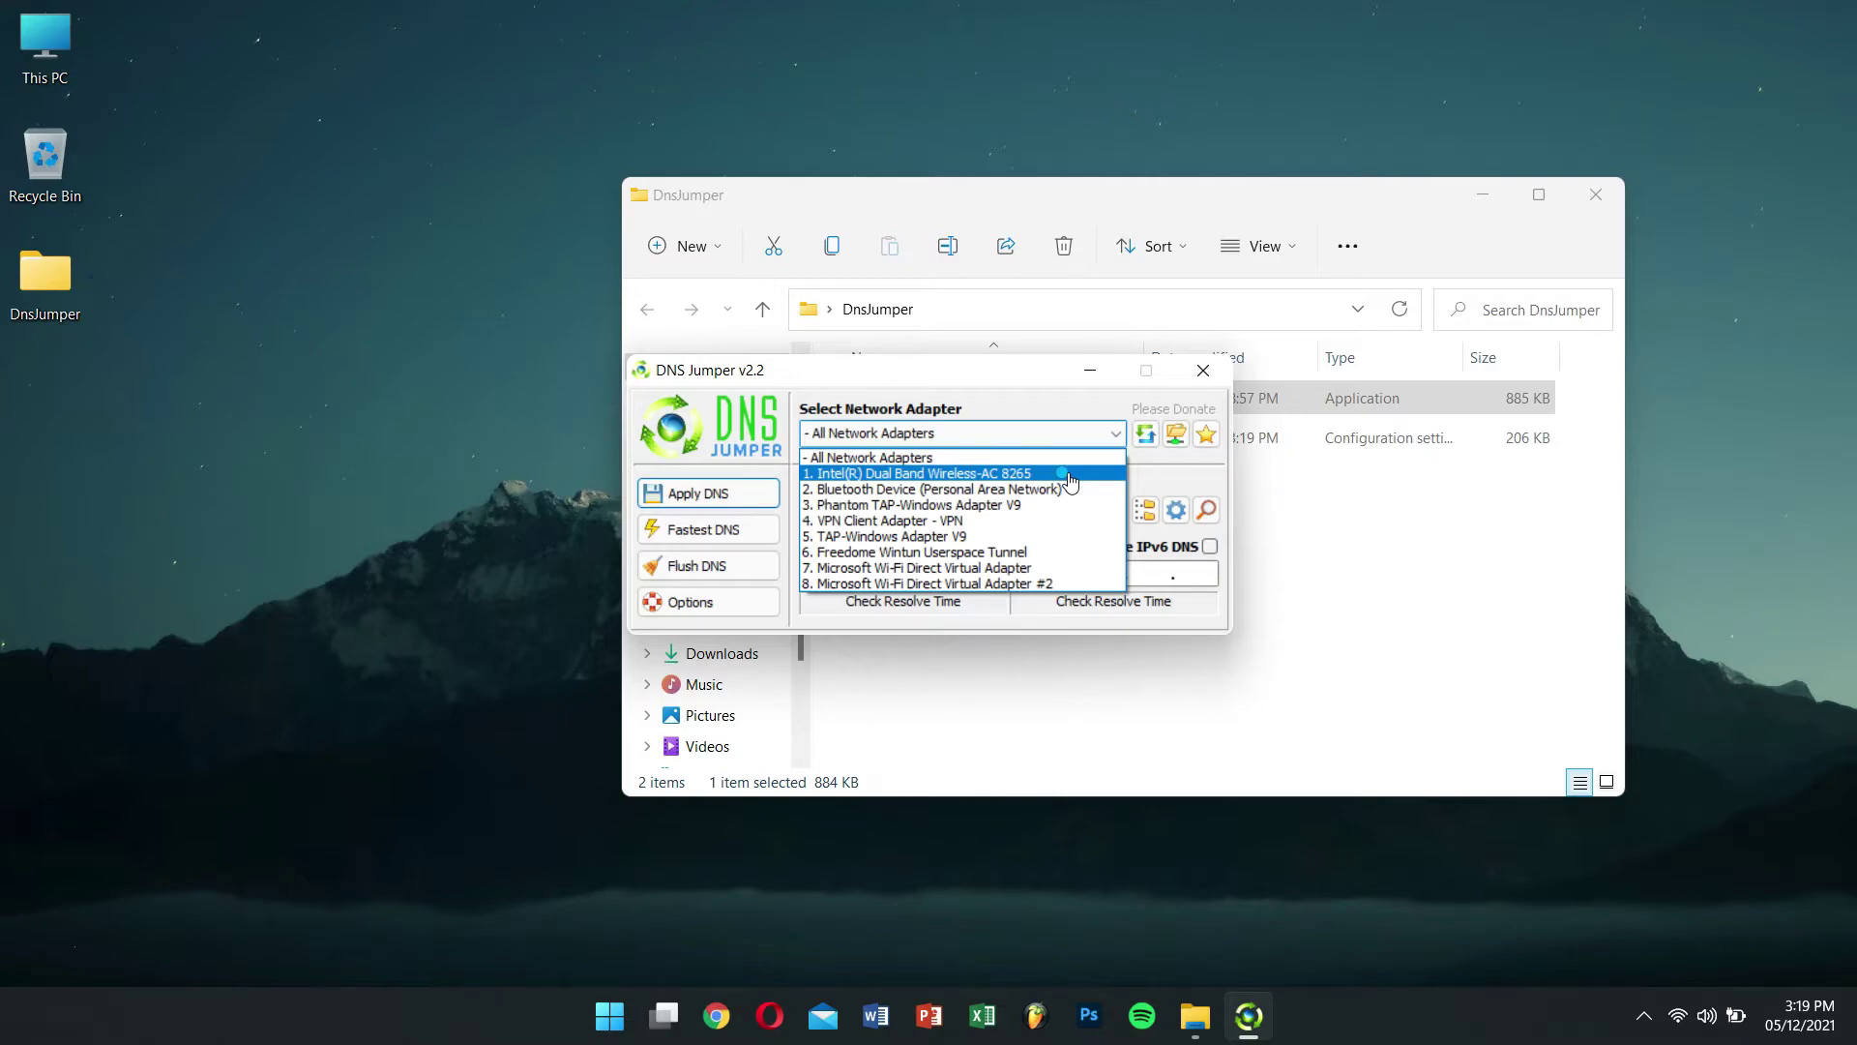
{"action": "left_click", "coordinate": [1068, 475]}
{"action": "left_click", "coordinate": [1594, 200]}
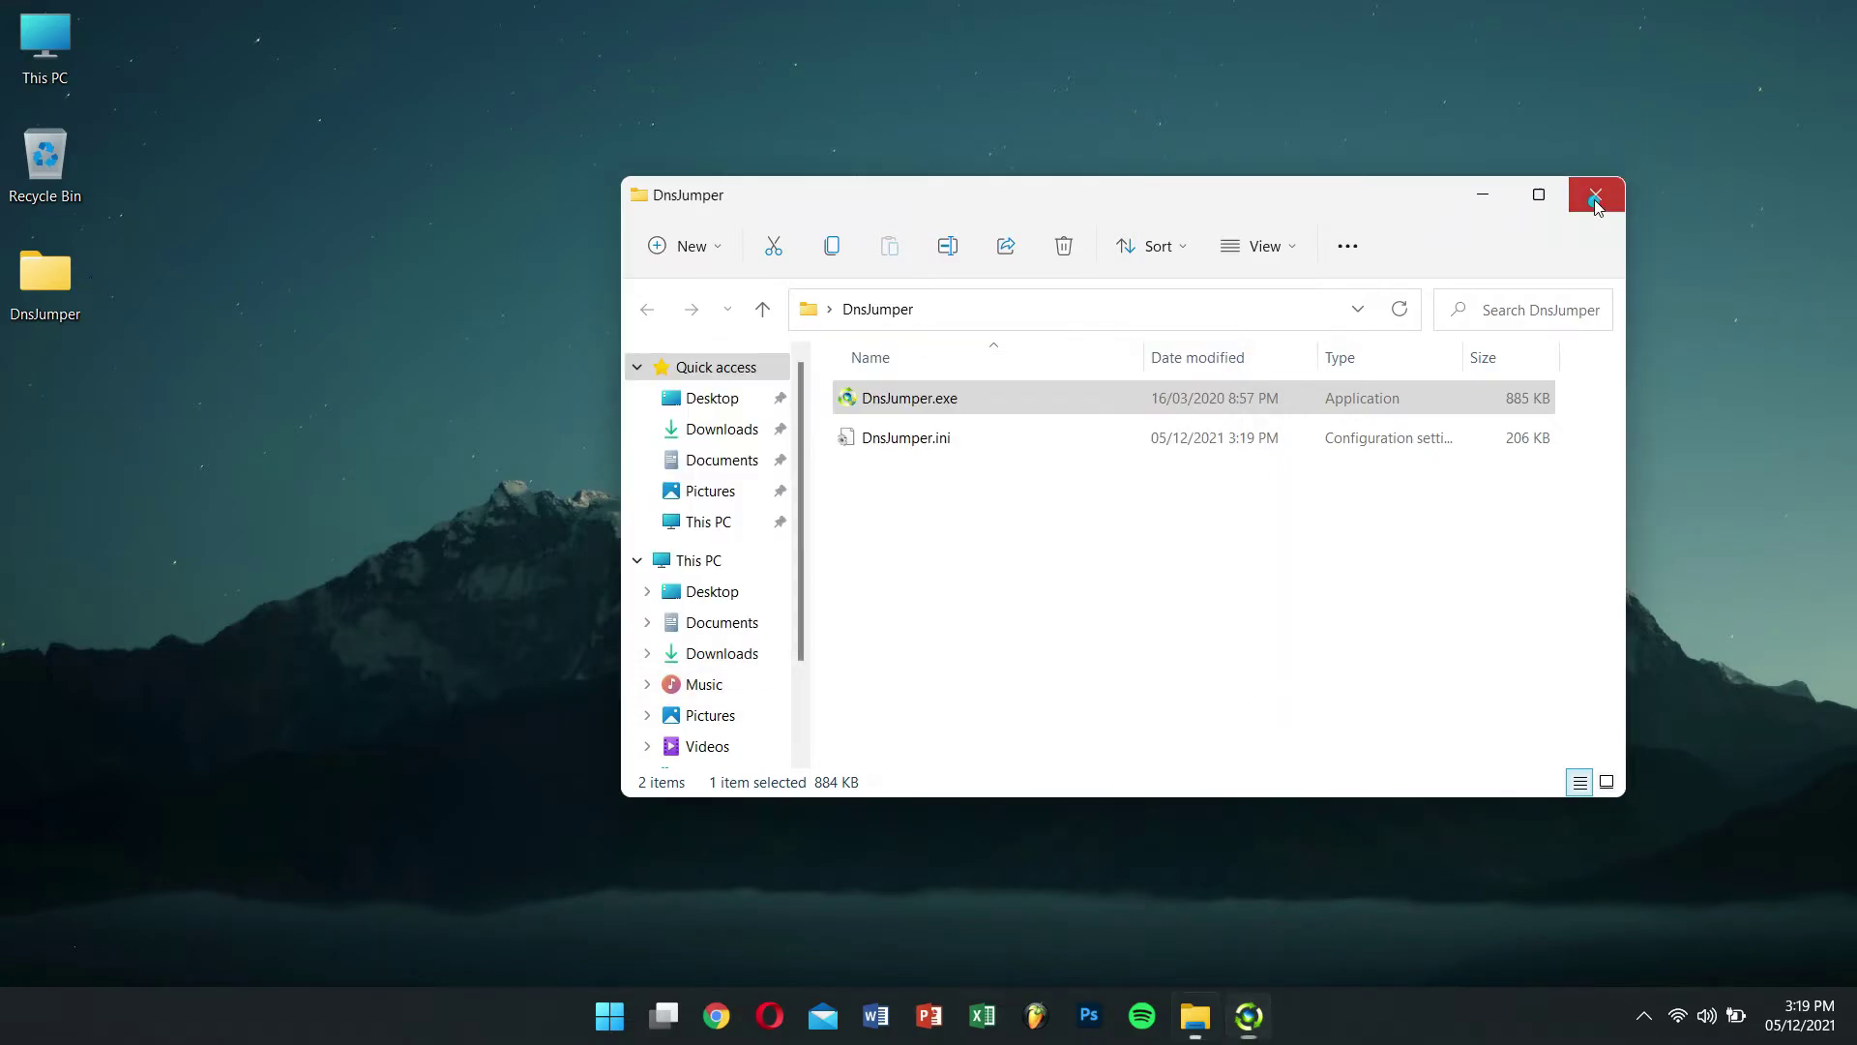
{"action": "left_click_drag", "start_coordinate": [992, 377], "coordinate": [774, 370]}
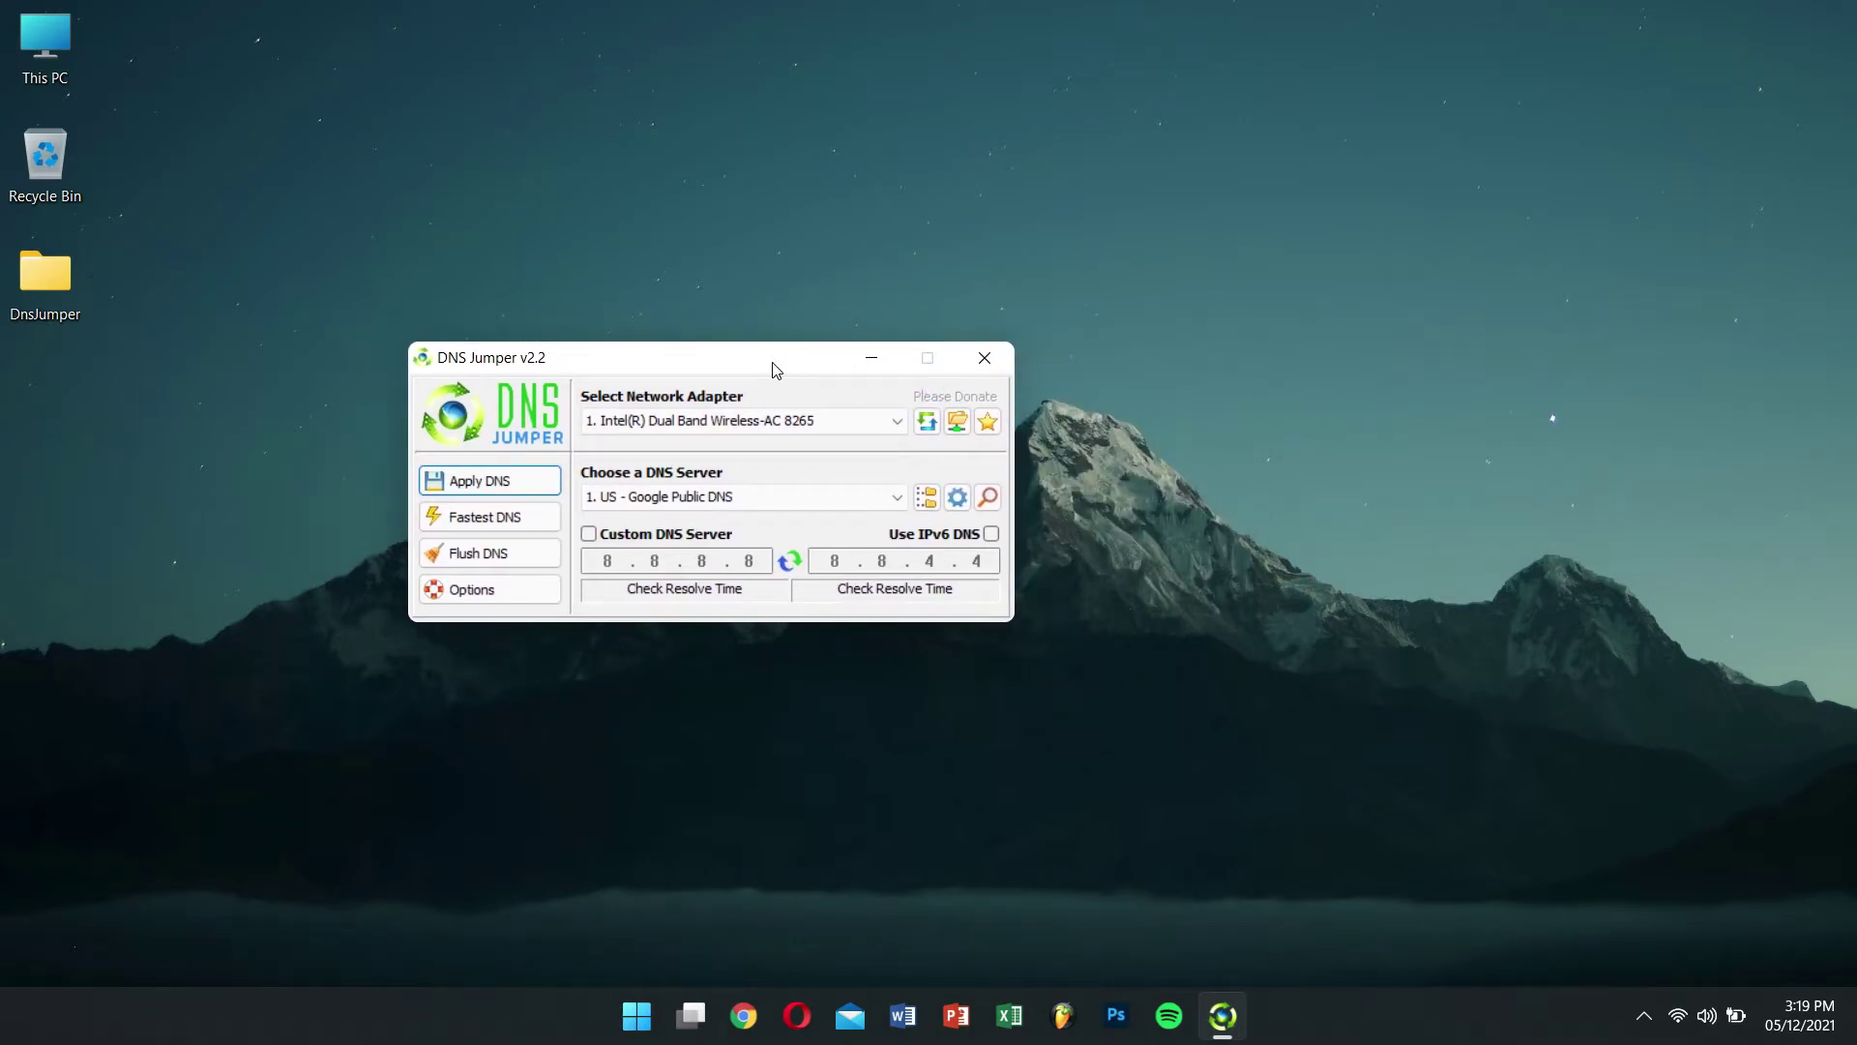
- Run the Fastest DNS test and apply the top-ranked US - Google Public DNS
{"action": "left_click", "coordinate": [518, 520]}
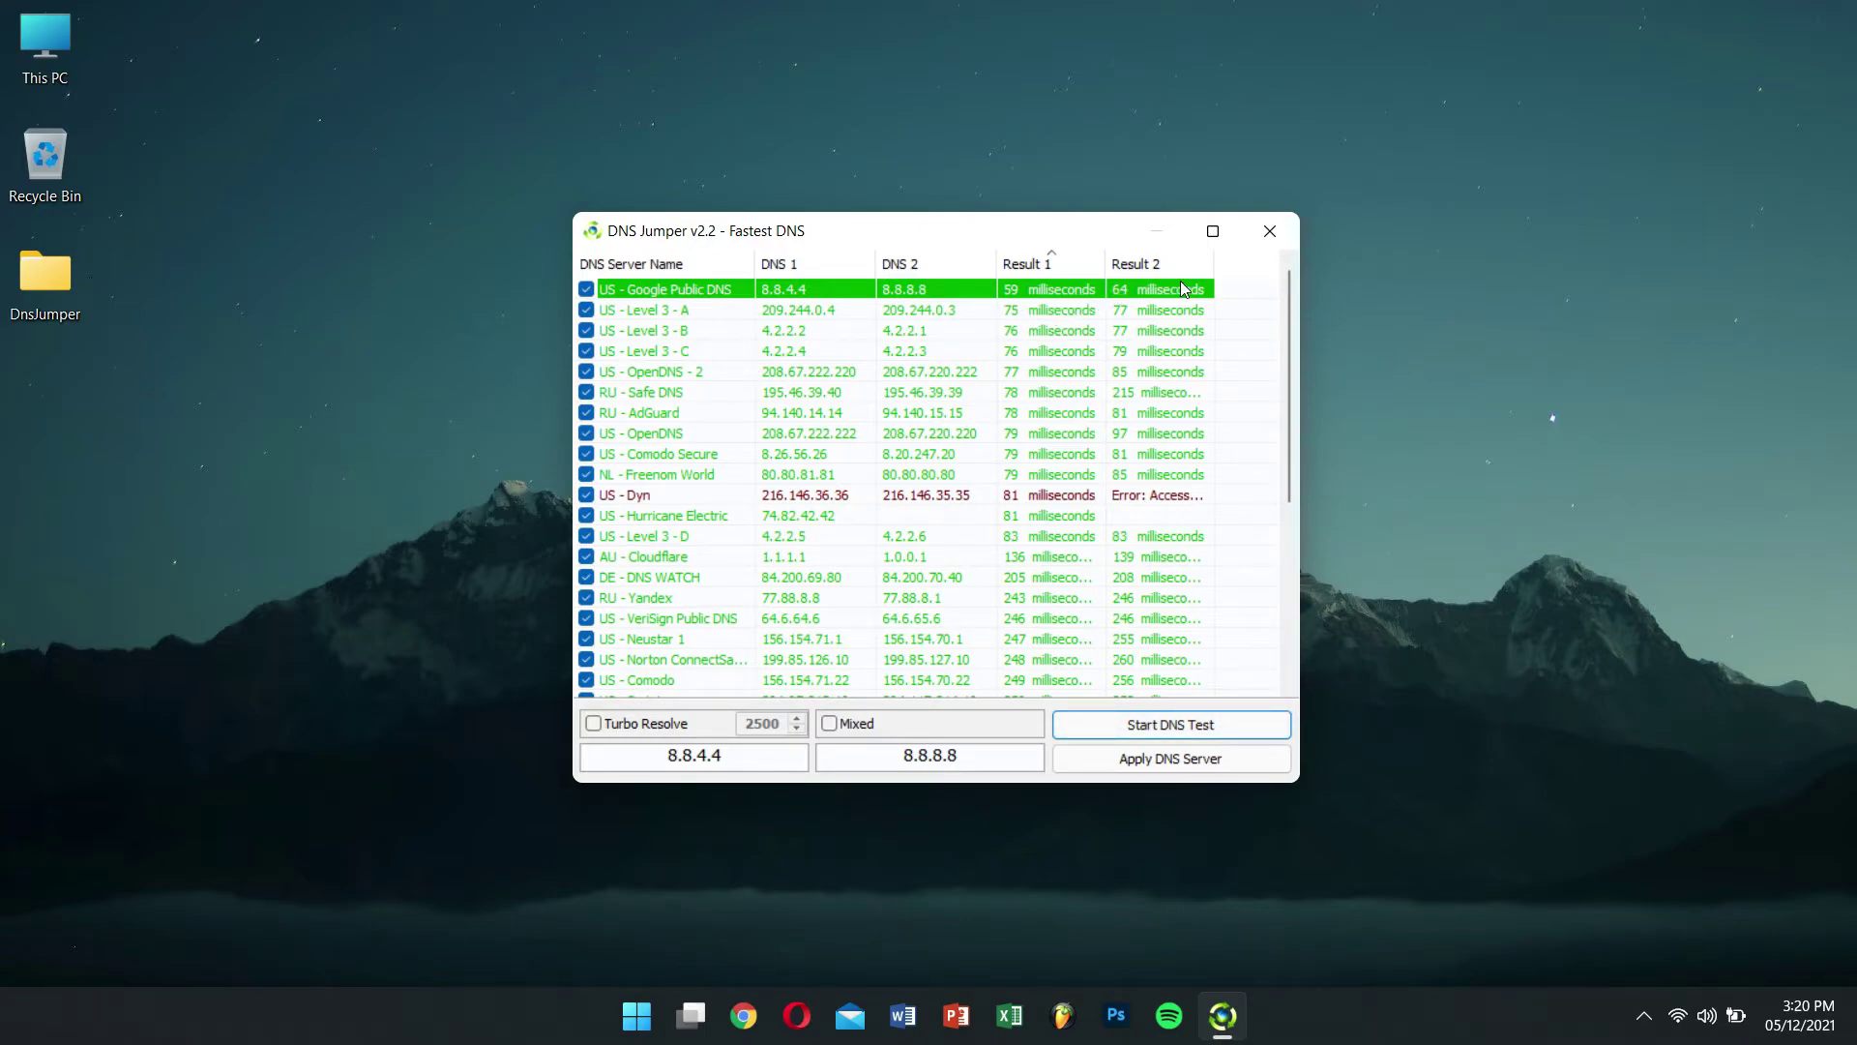
{"action": "right_click", "coordinate": [864, 296]}
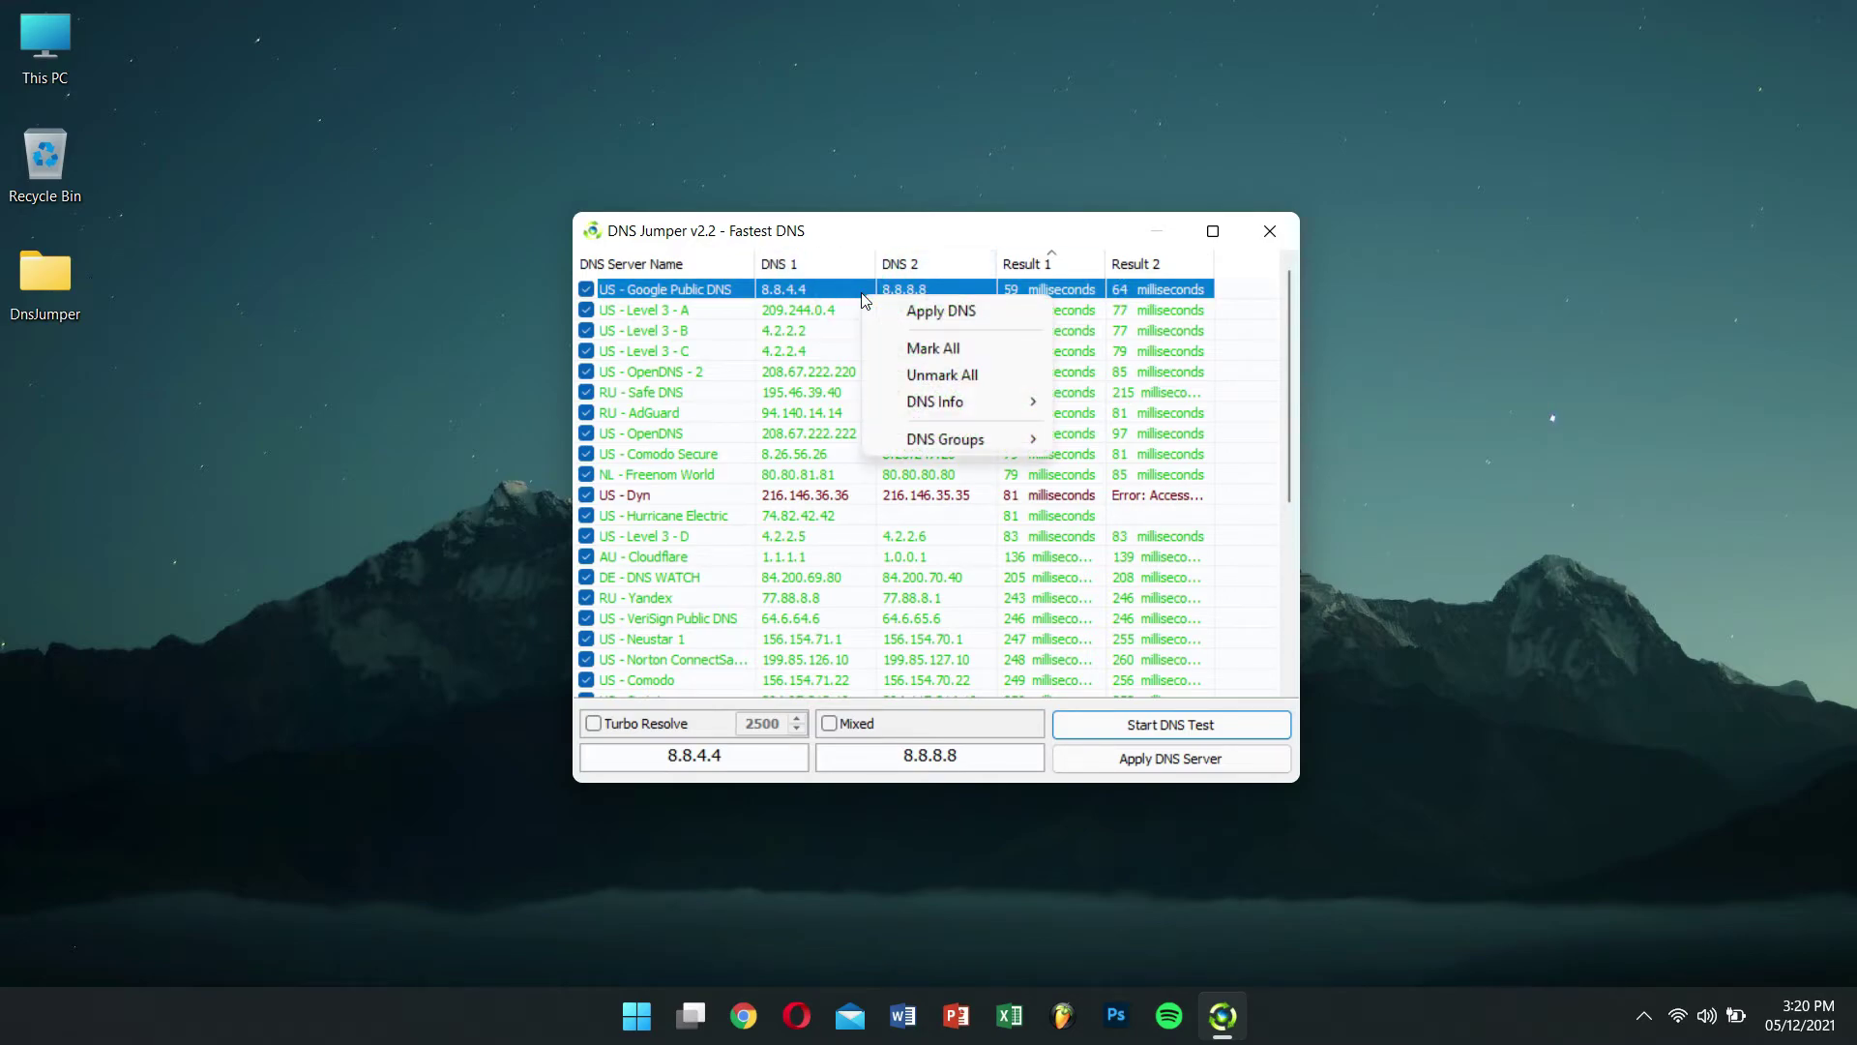
{"action": "left_click", "coordinate": [1012, 320]}
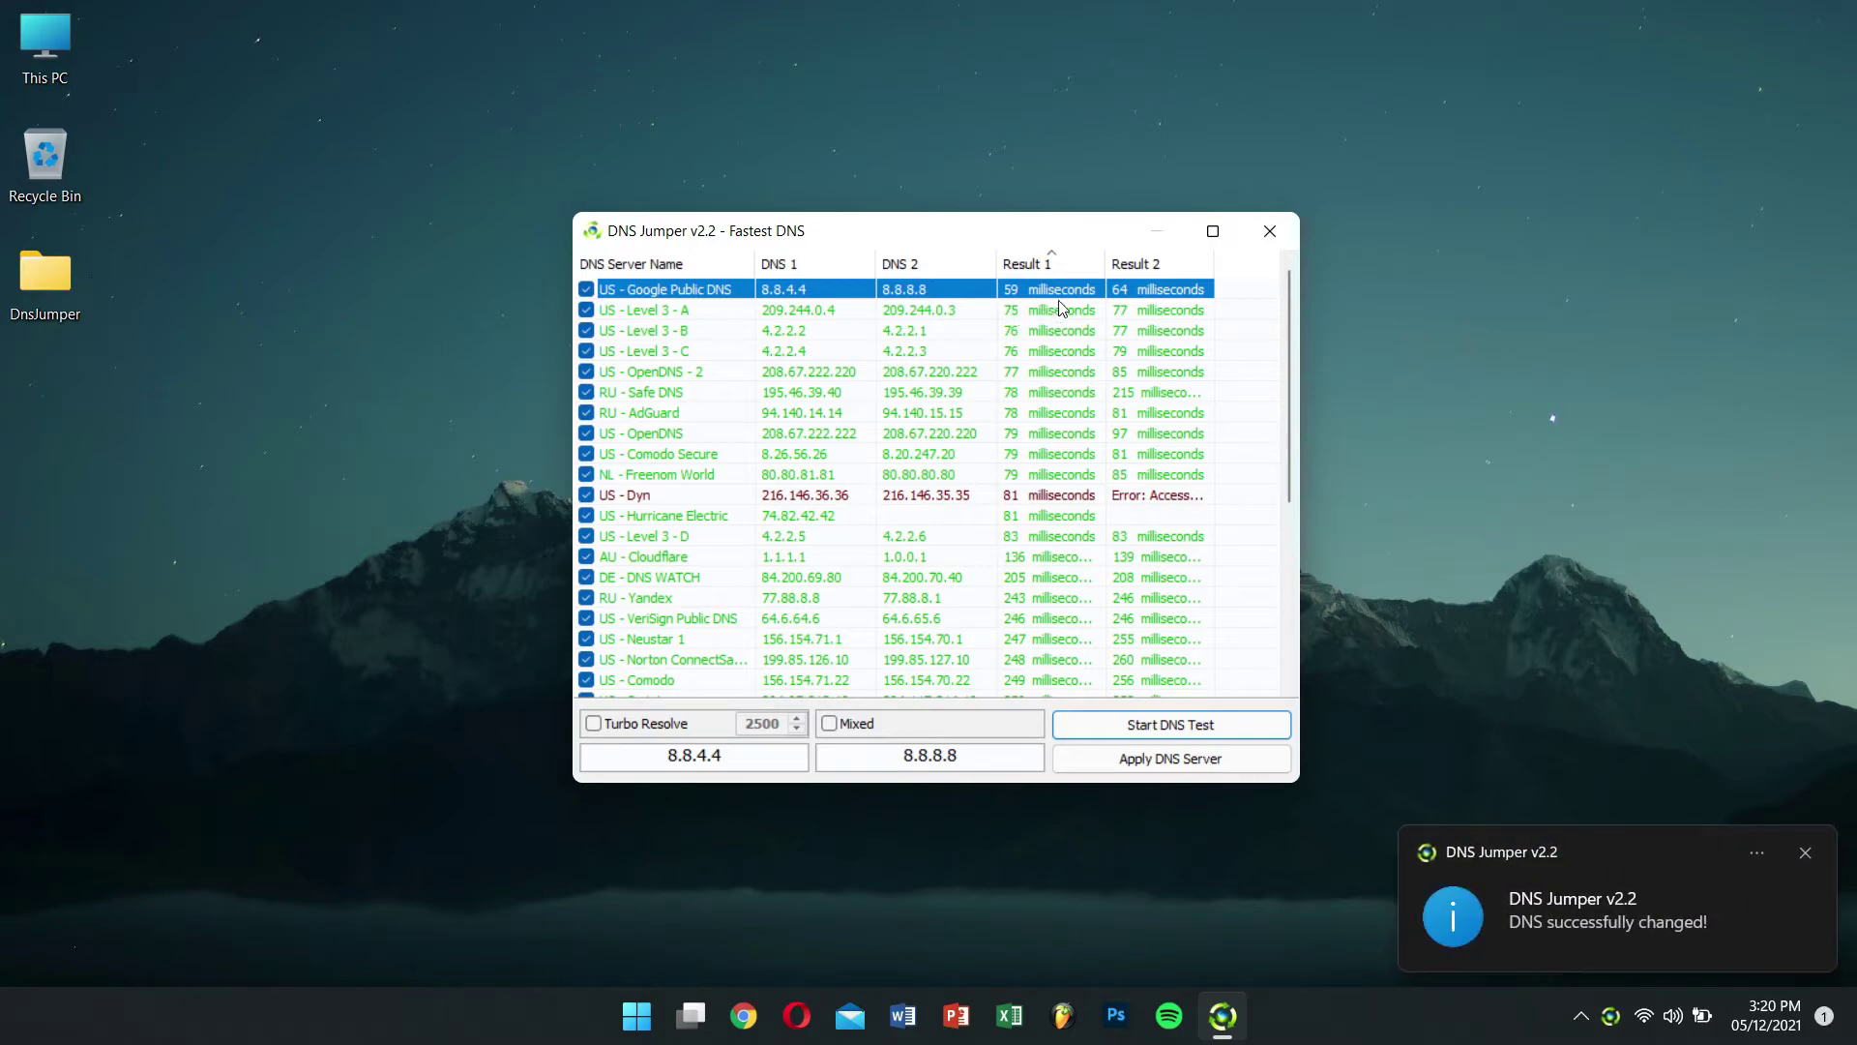
{"action": "left_click", "coordinate": [1266, 236]}
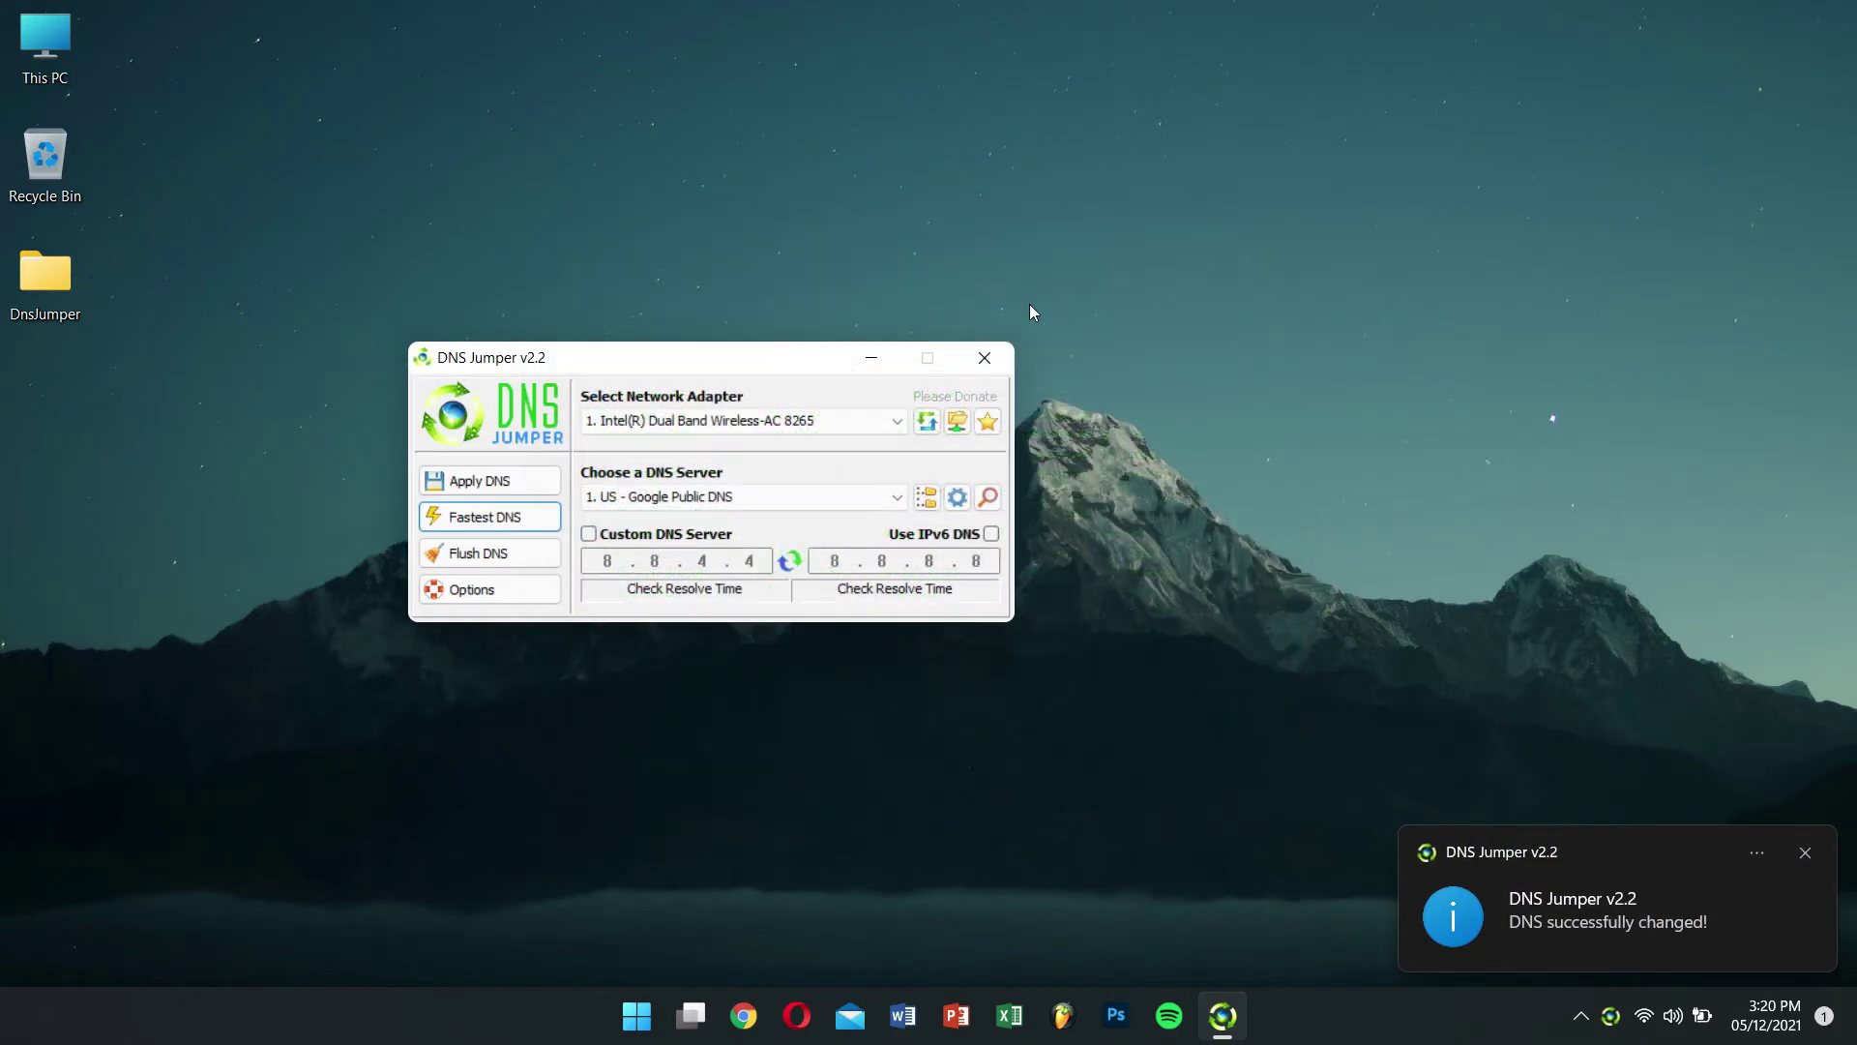
- Clear the resolver cache with DNS Jumper's Flush DNS button
{"action": "left_click", "coordinate": [499, 562]}
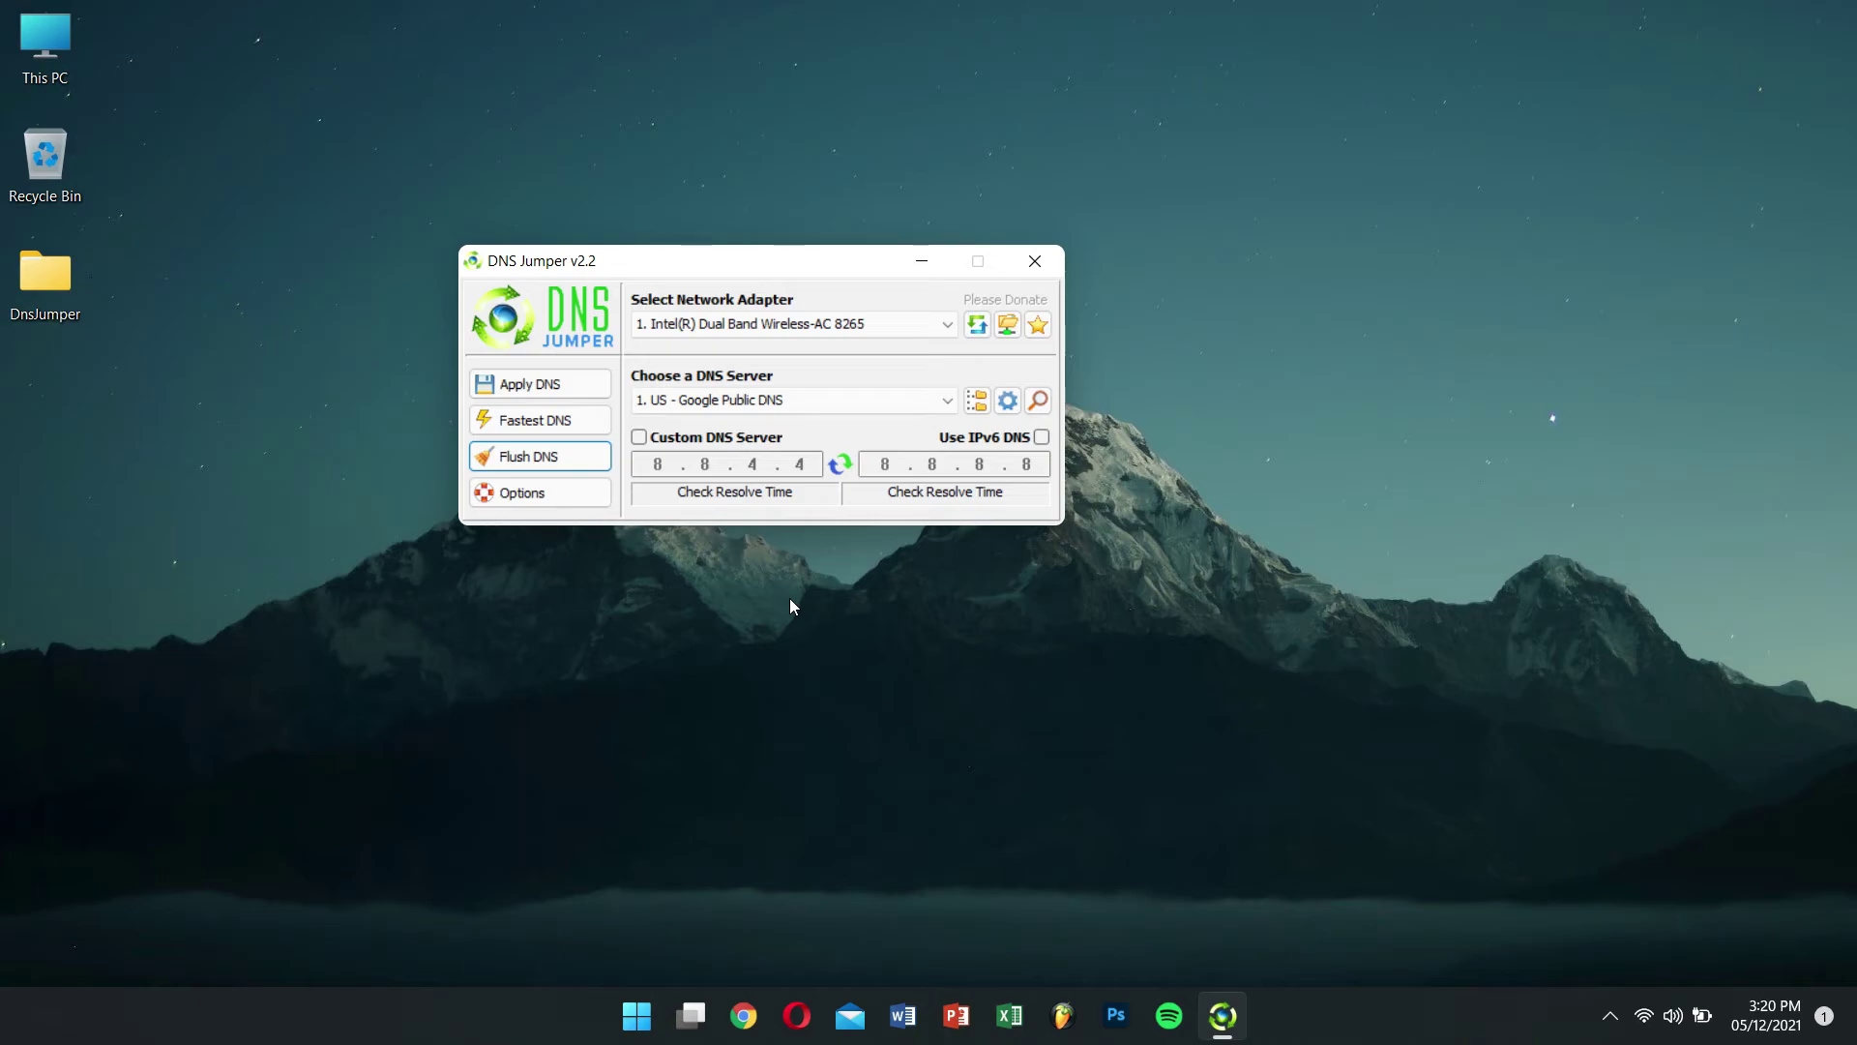
{"action": "left_click_drag", "start_coordinate": [749, 268], "coordinate": [596, 506]}
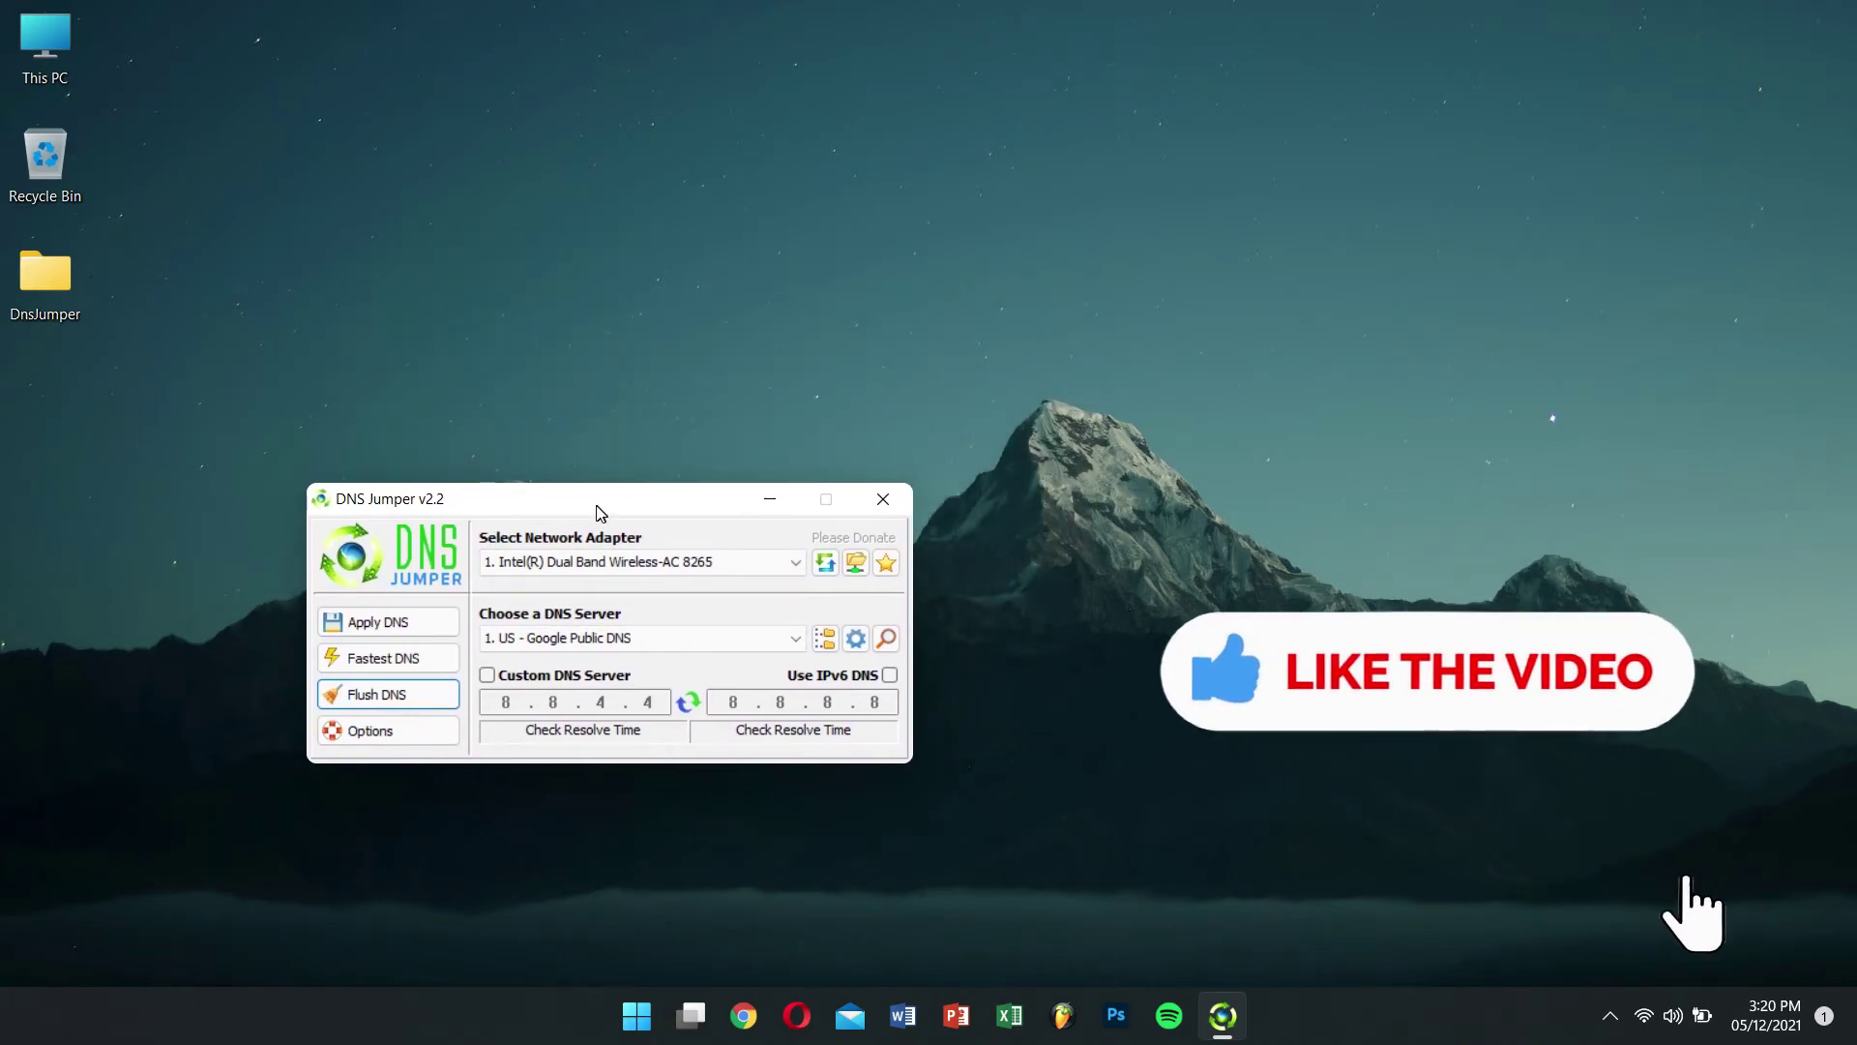
{"action": "right_click", "coordinate": [889, 153]}
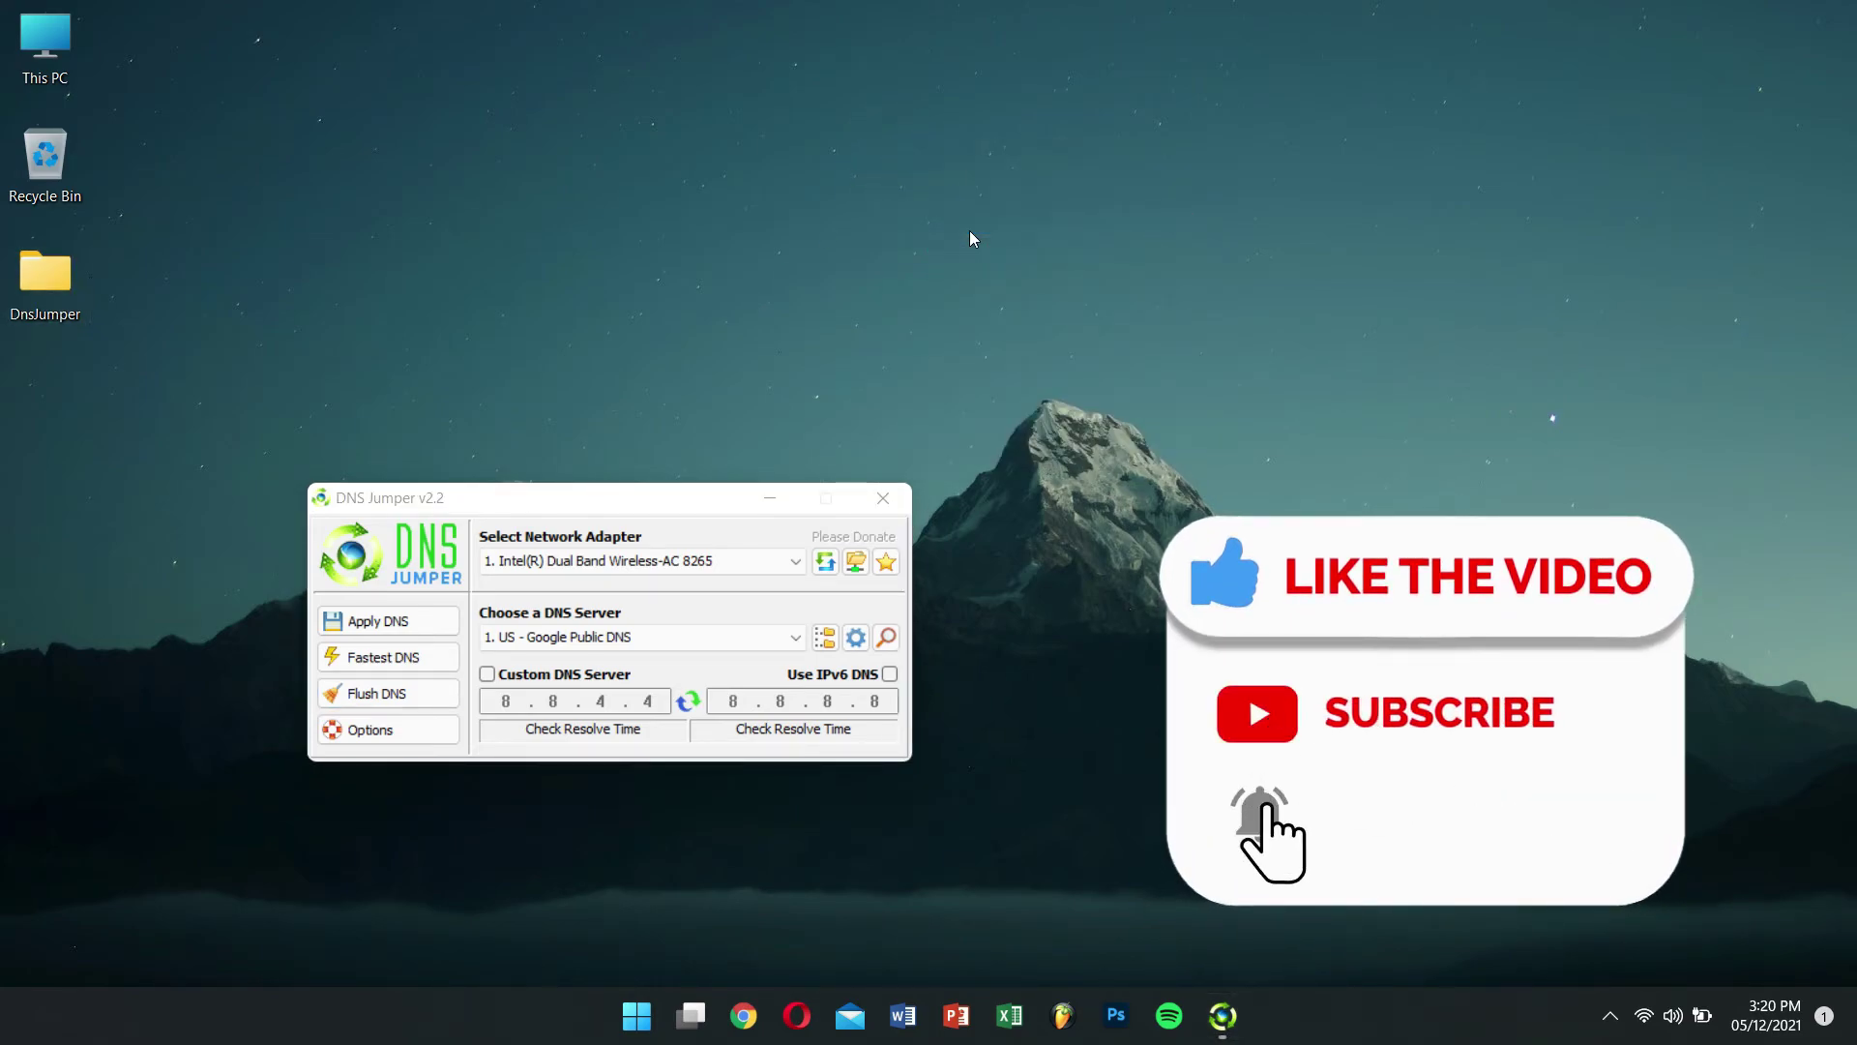
{"action": "left_click", "coordinate": [641, 507]}
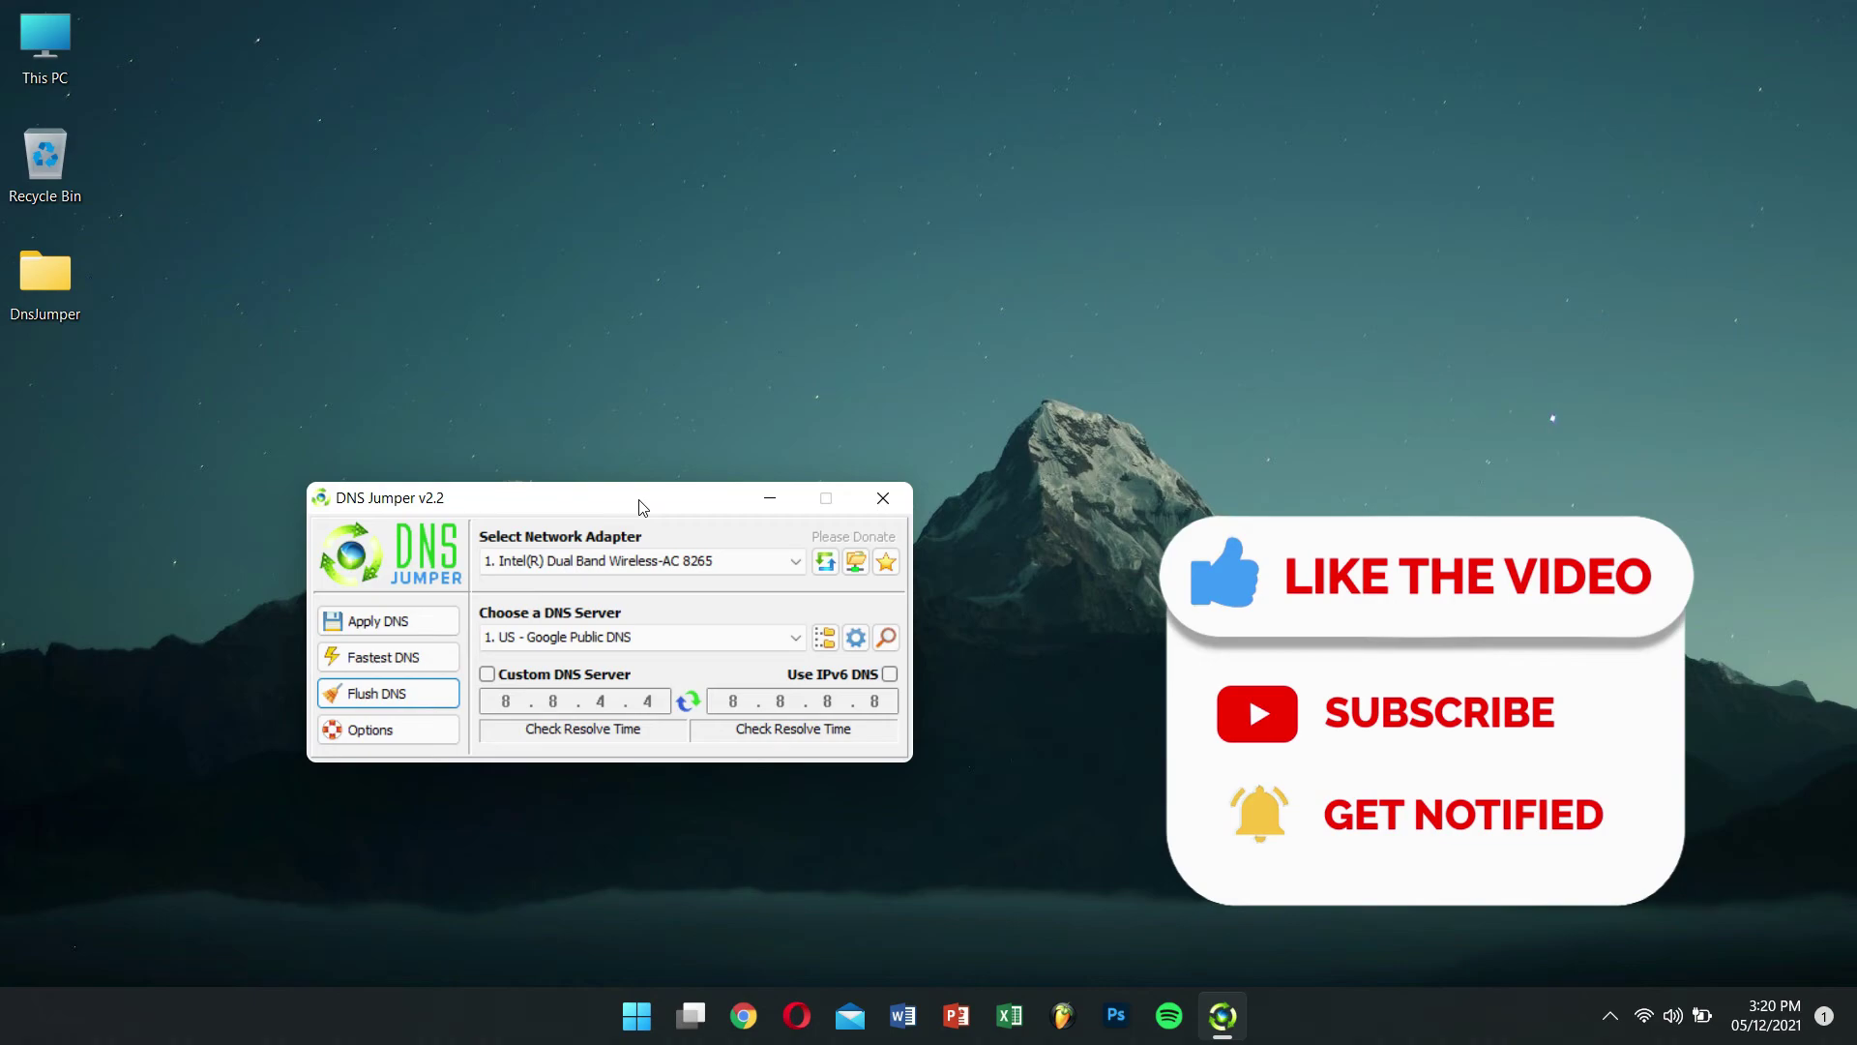